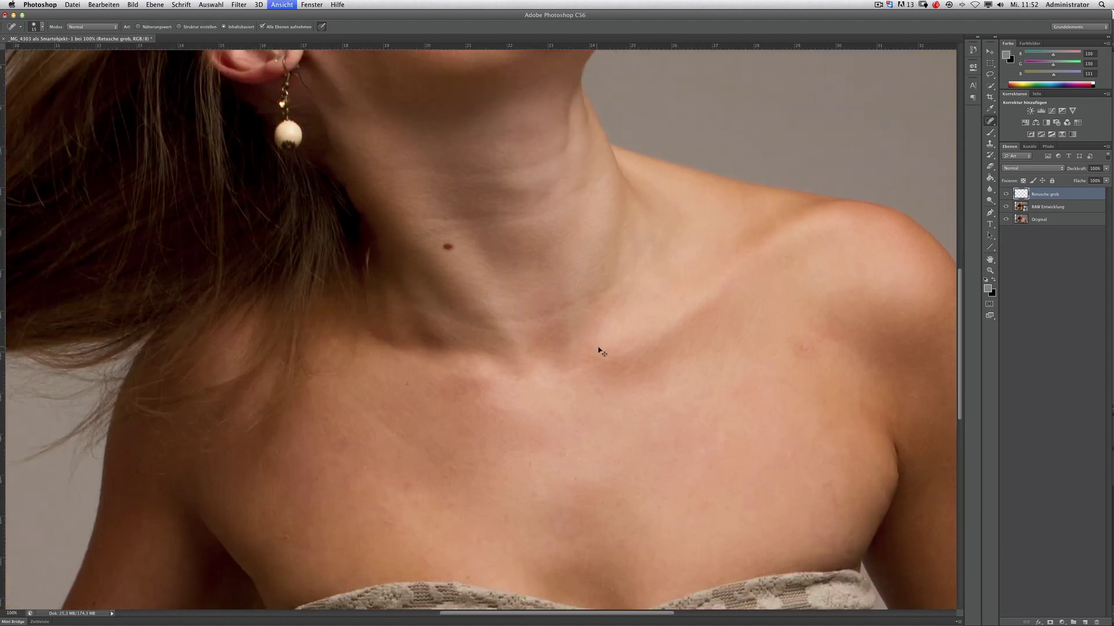
Heal the small mark on the collarbone, then switch to the sampled-source Healing Brush
scroll(428, 337, right, 5)
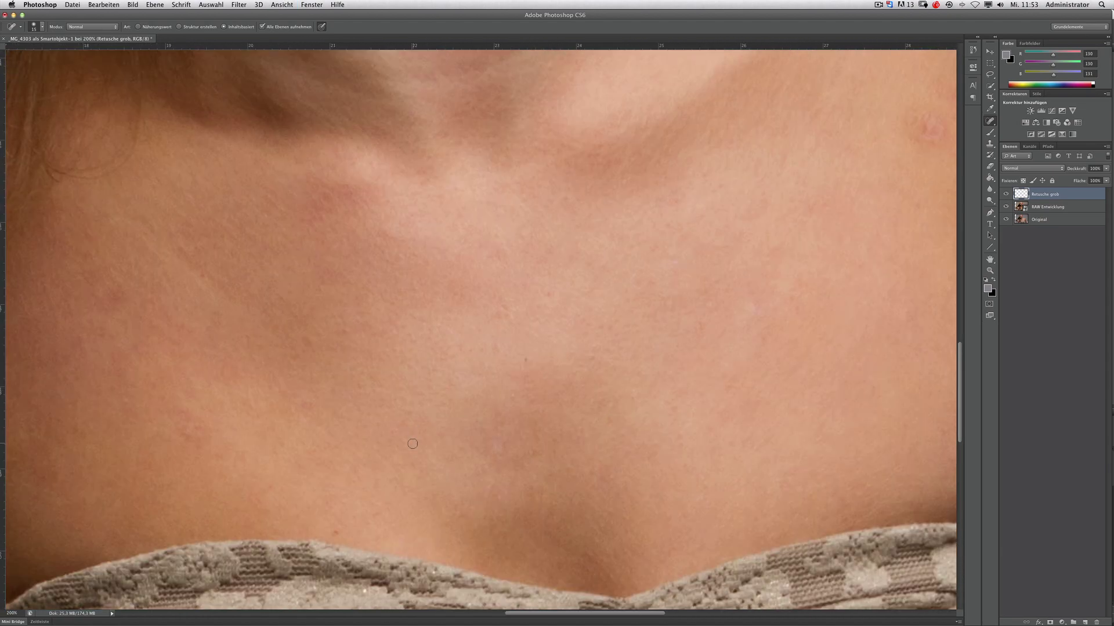
scroll(496, 445, right, 4)
scroll(540, 471, up, 4)
scroll(800, 430, down, 3)
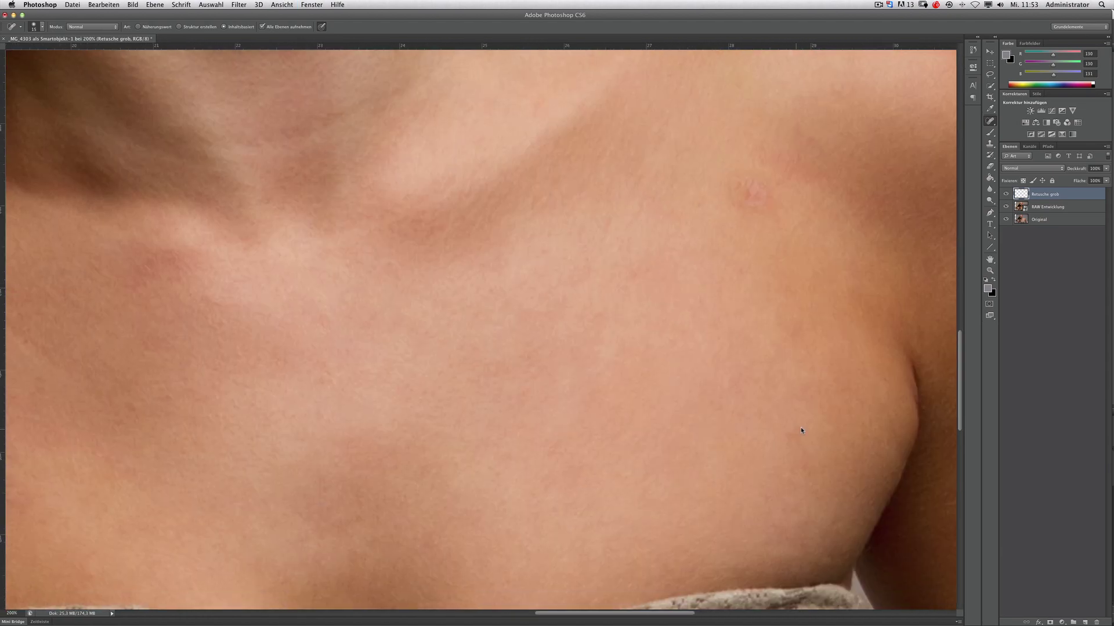
scroll(469, 387, down, 5)
scroll(651, 330, up, 10)
scroll(651, 330, right, 5)
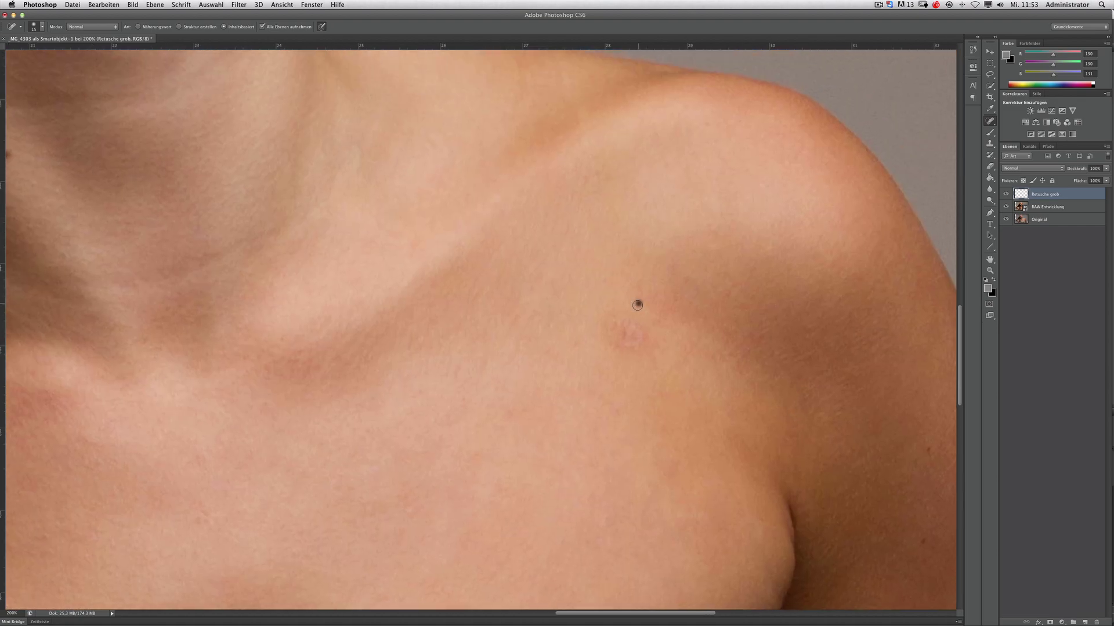
click(632, 325)
key(shift+j)
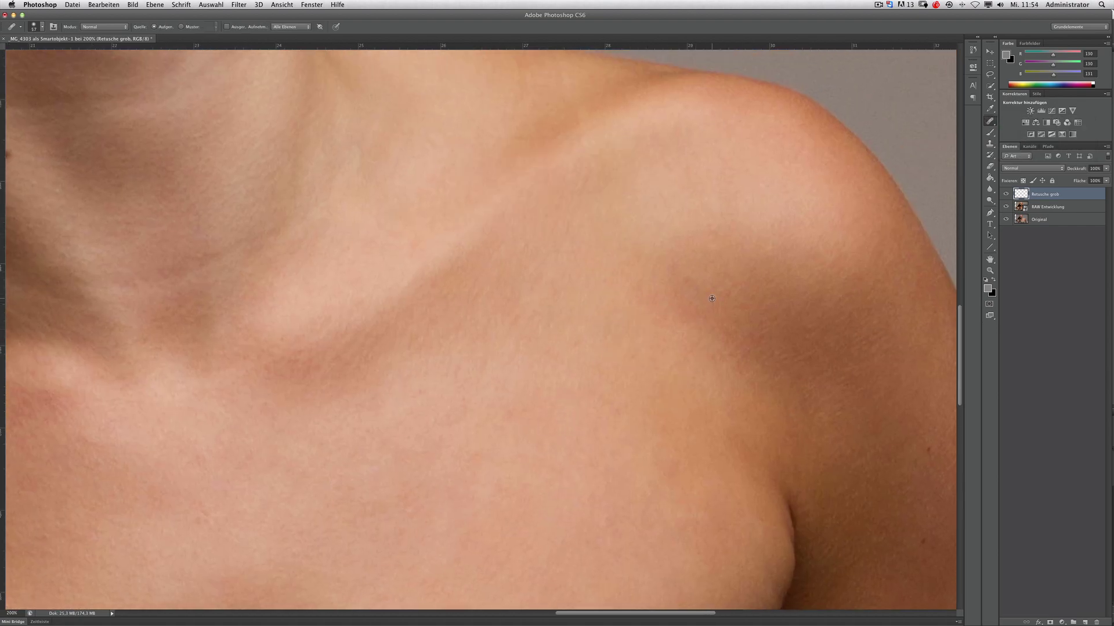
scroll(582, 442, down, 5)
scroll(332, 278, up, 8)
scroll(332, 278, left, 4)
Return to the Spot Healing Brush and work over the neck and chest blemishes
key(shift+j)
scroll(368, 293, down, 3)
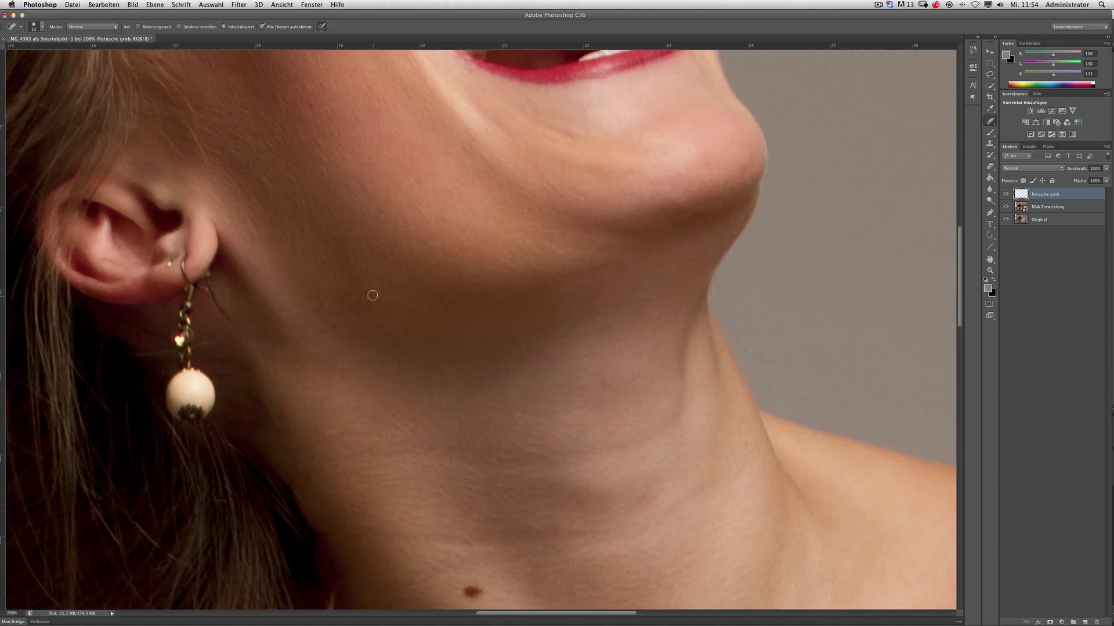
scroll(368, 293, up, 5)
scroll(496, 379, up, 3)
scroll(527, 214, up, 5)
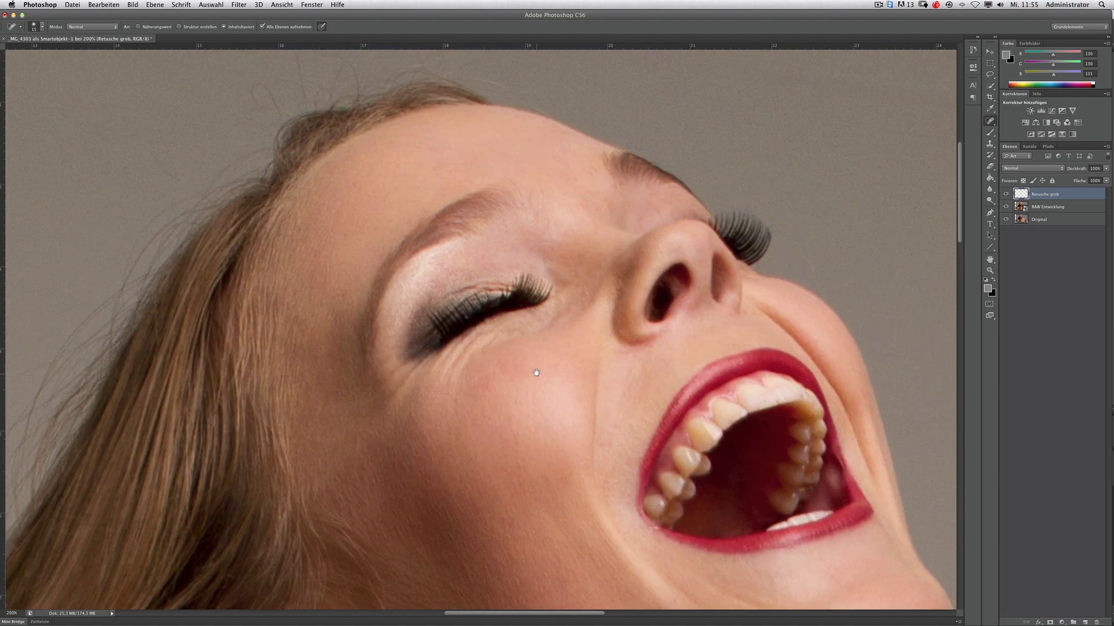
scroll(535, 373, left, 2)
scroll(435, 323, right, 10)
scroll(437, 364, down, 3)
scroll(437, 364, down, 5)
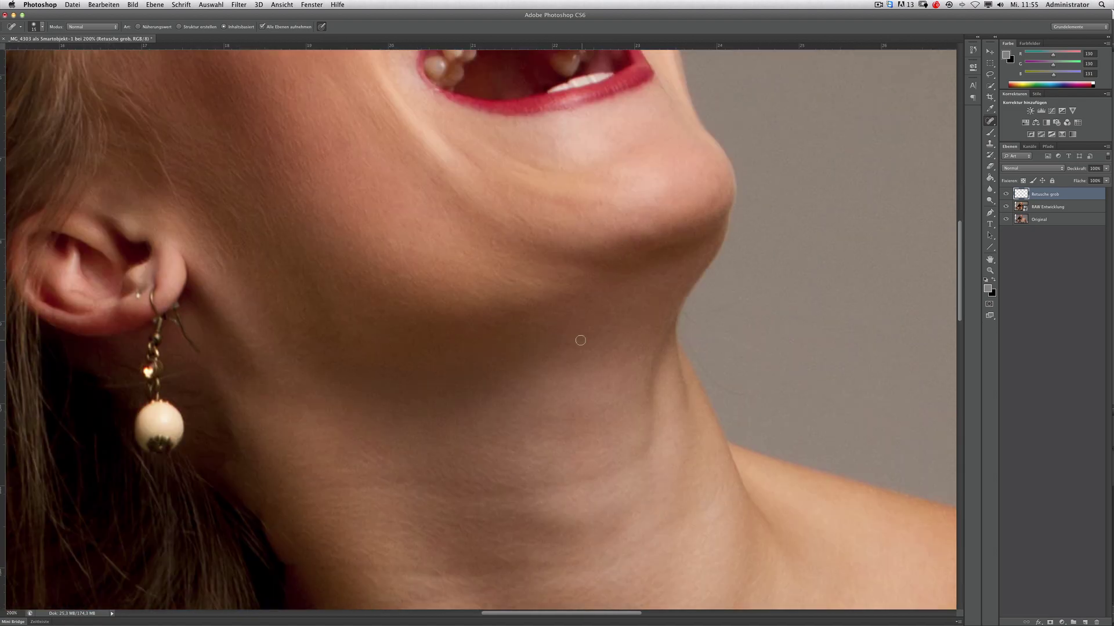
scroll(577, 339, down, 3)
scroll(573, 217, down, 1)
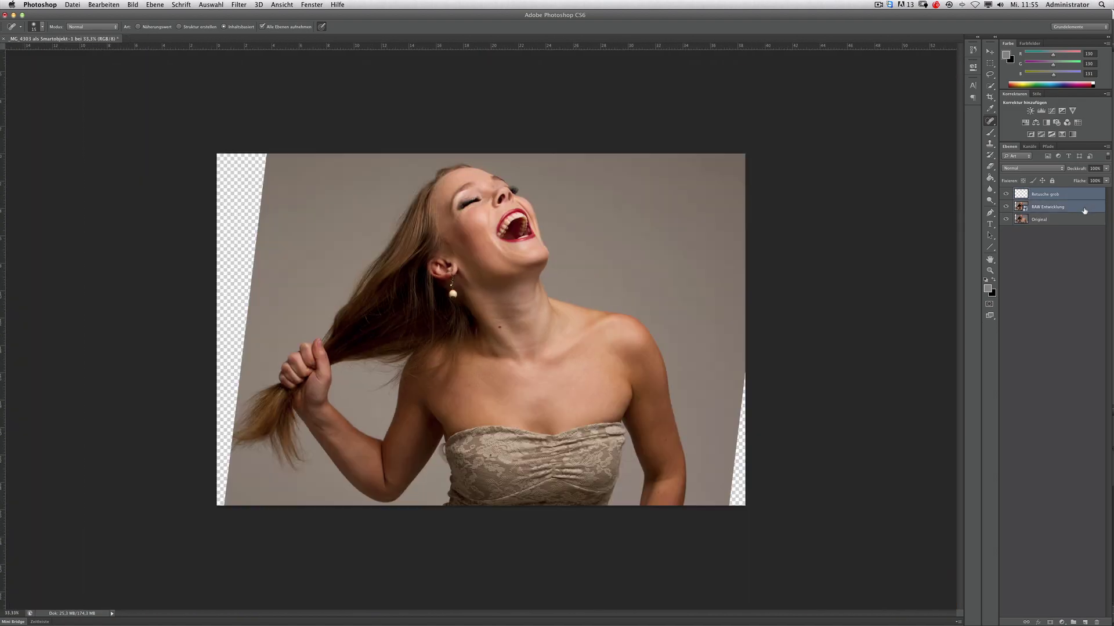
Group the retouch and RAW layers and name the group 'Entwicklung'
key(ctrl+g)
double_click(1038, 192)
text(Entwicklung)
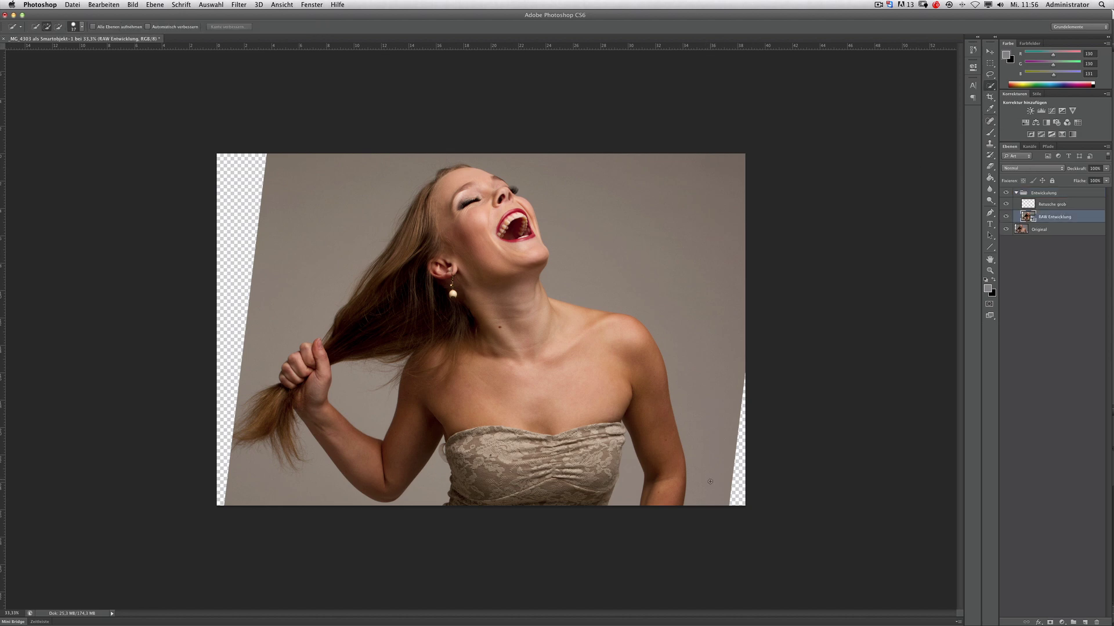
Quick-select the woman's arm, face, torso and hair strand, and turn it into a layer mask
drag(279, 268, 432, 474)
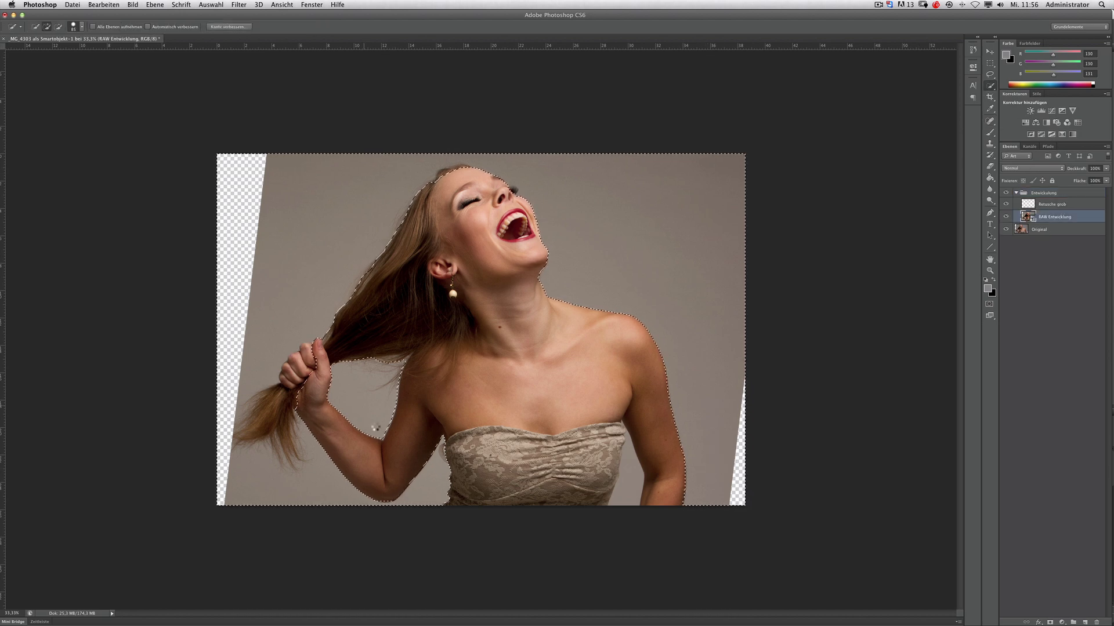
key(ctrl+plus)
drag(503, 242, 348, 87)
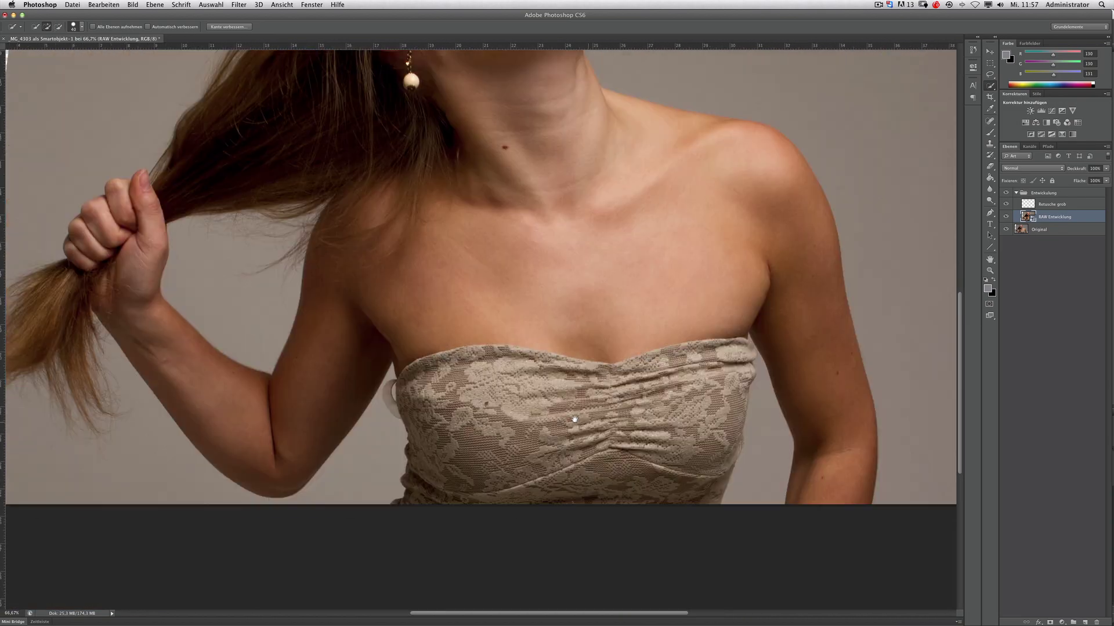
mouse_move(318, 389)
mouse_down()
mouse_move(474, 388)
mouse_move(493, 425)
mouse_up()
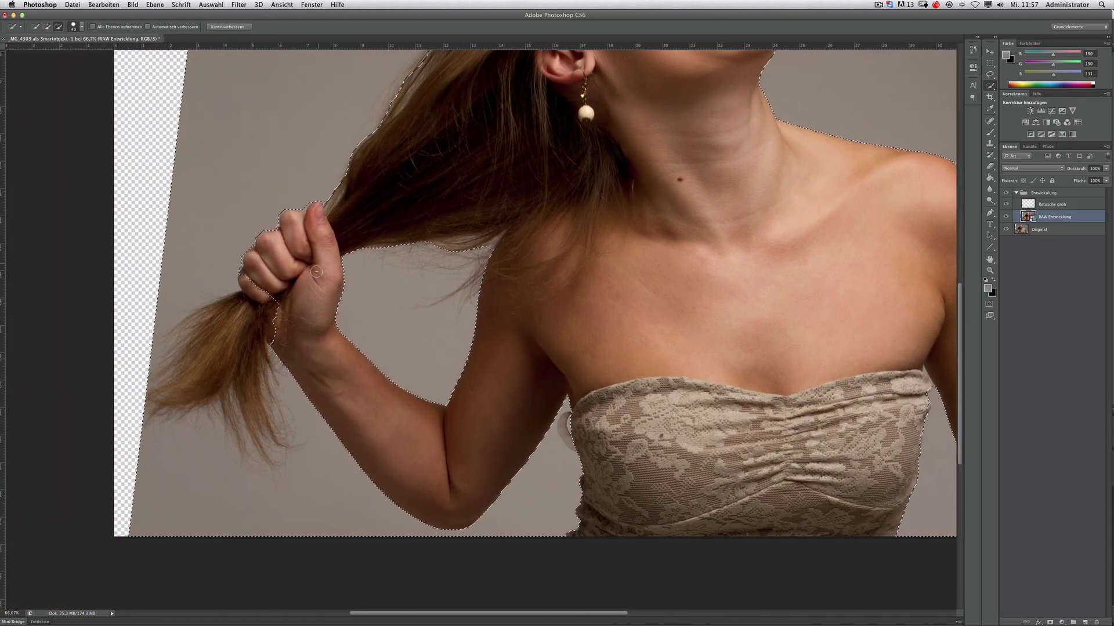
drag(209, 371, 394, 167)
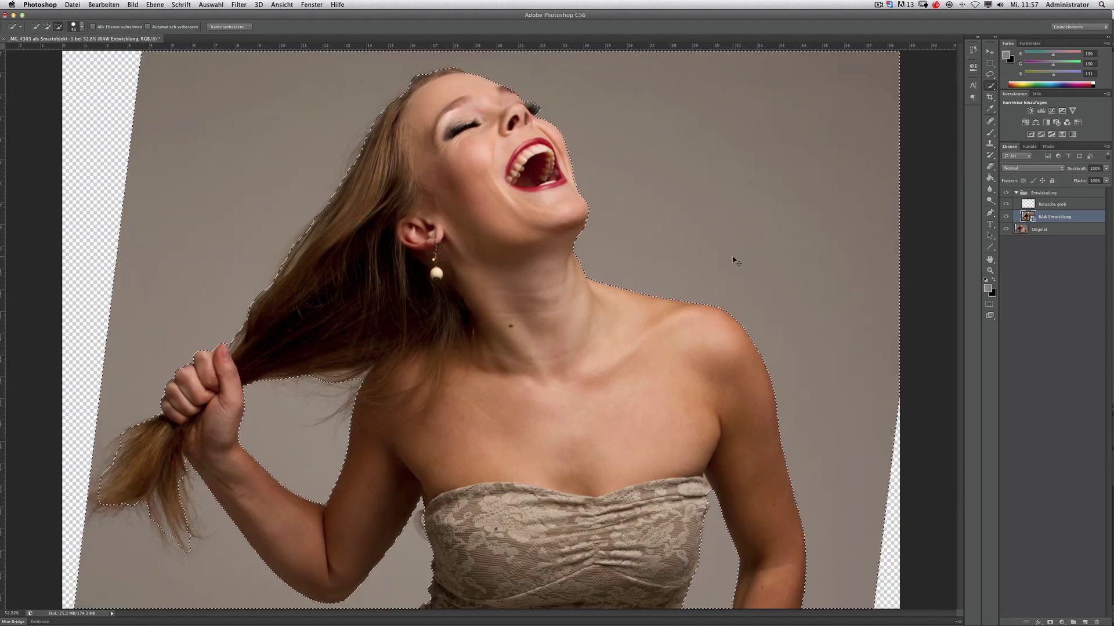
key(ctrl+0)
click(1050, 623)
Hide the Original layer and refine the mask edge along the hanging hair up to the ear
click(1007, 232)
right_click(1048, 216)
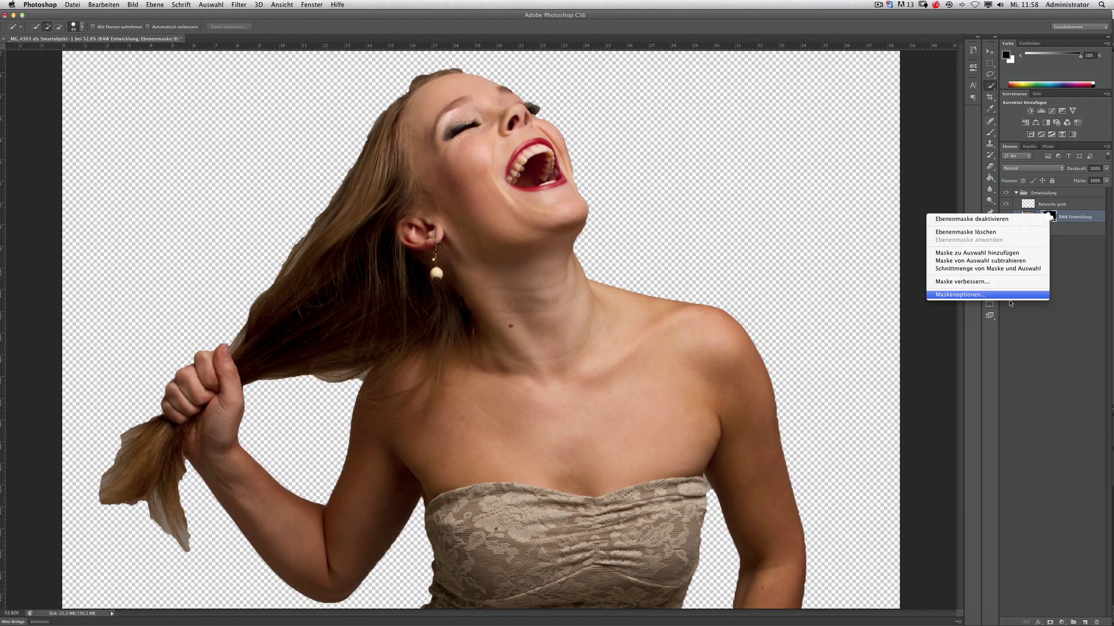
click(957, 289)
drag(185, 554, 229, 508)
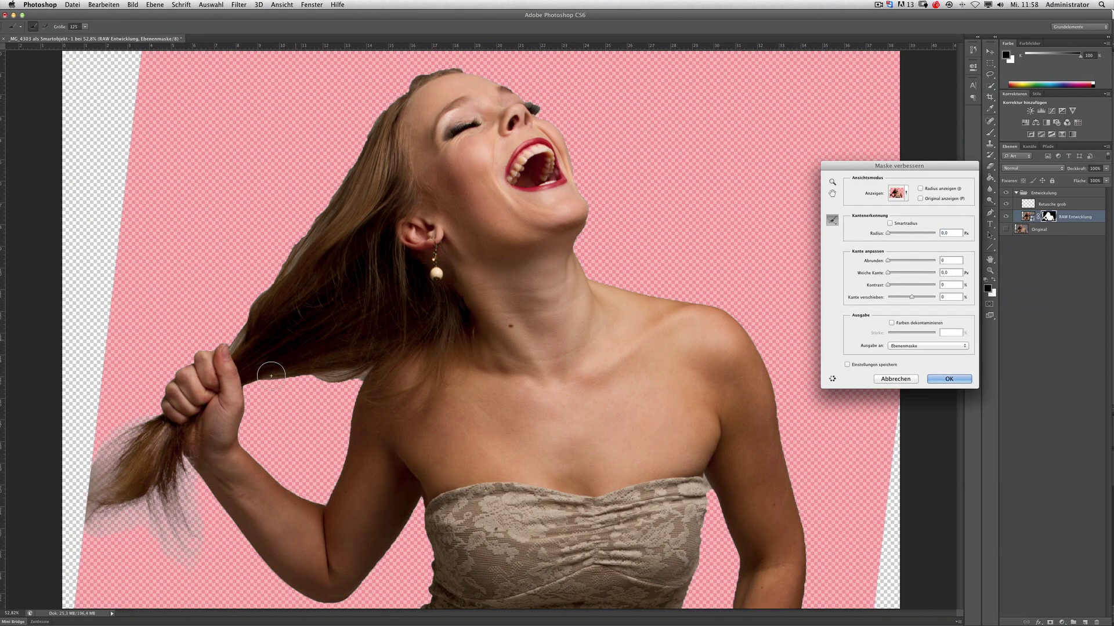
drag(226, 336, 316, 214)
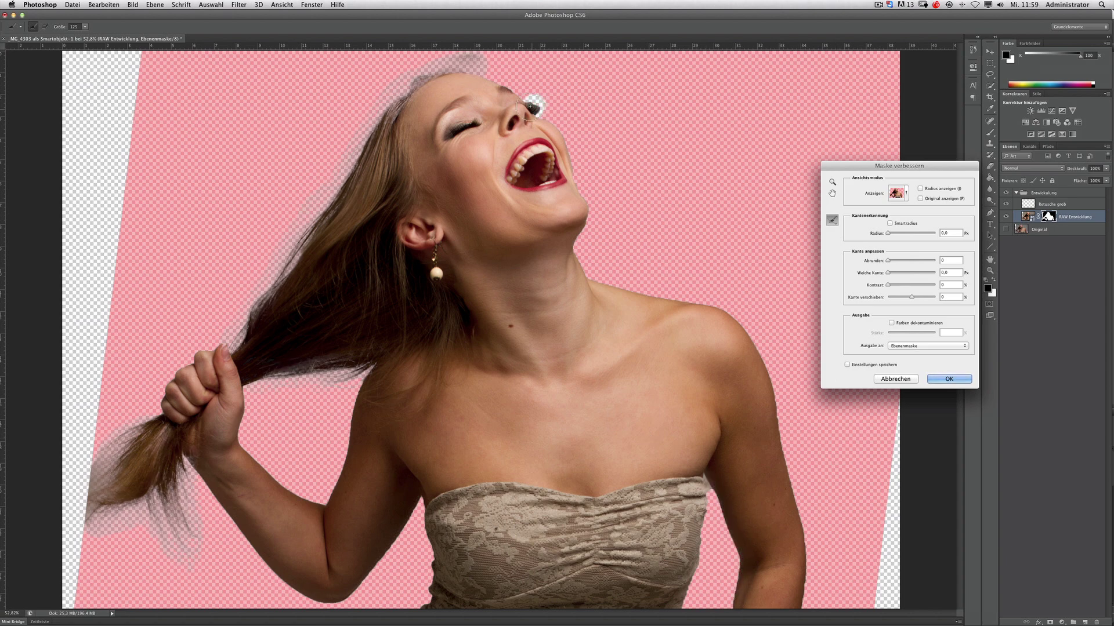
click(948, 378)
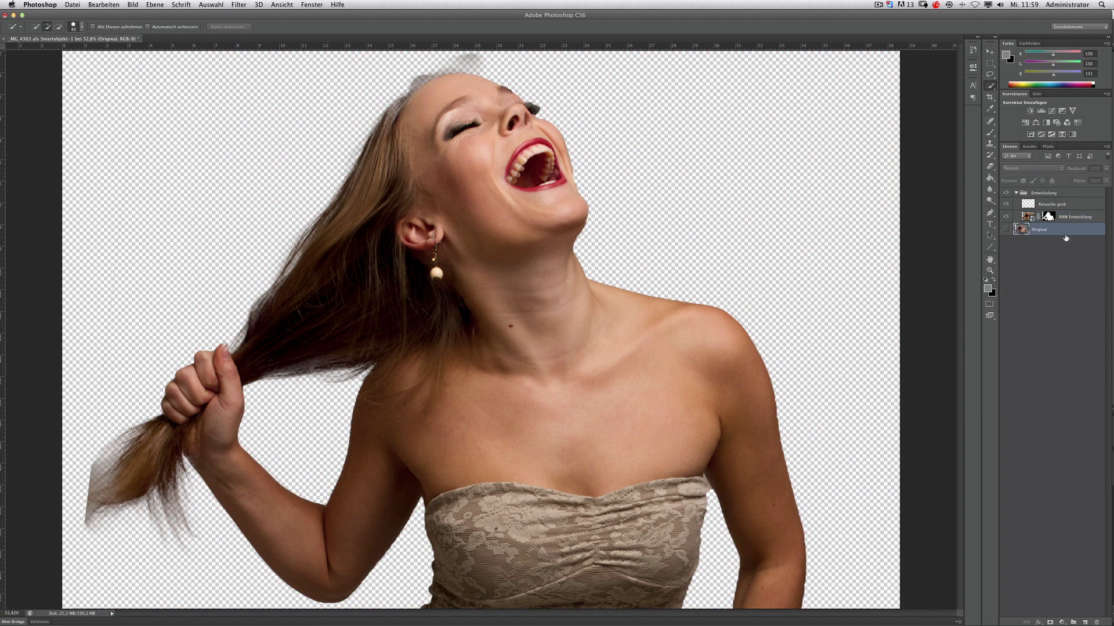
Fill the new backdrop layer with blue and set white as the mask painting colour
click(875, 212)
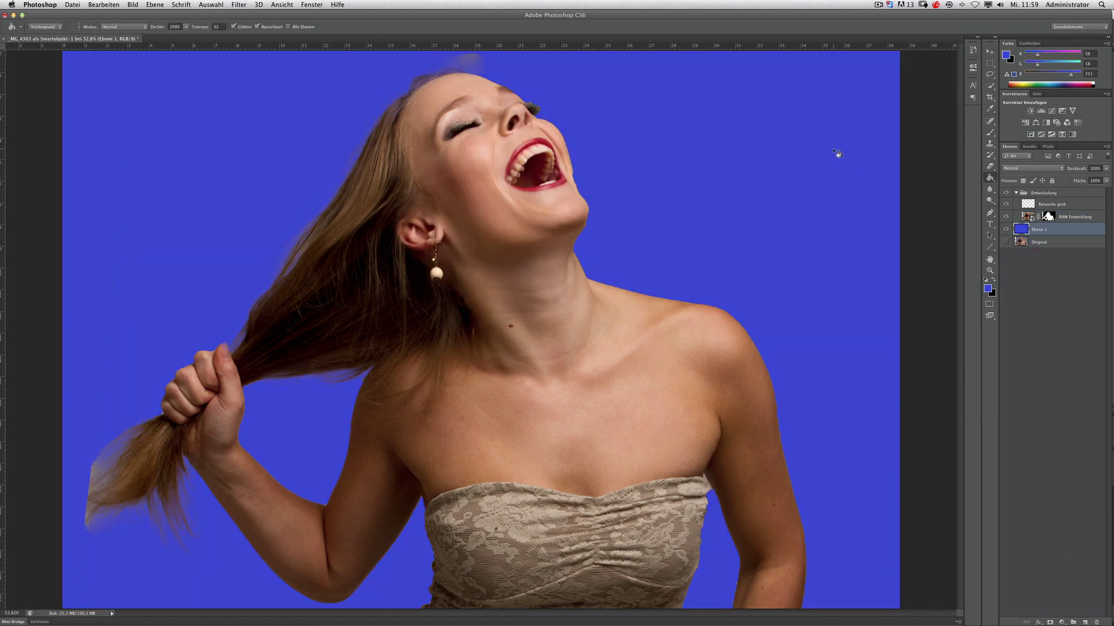
click(1048, 216)
key(super+alt+0)
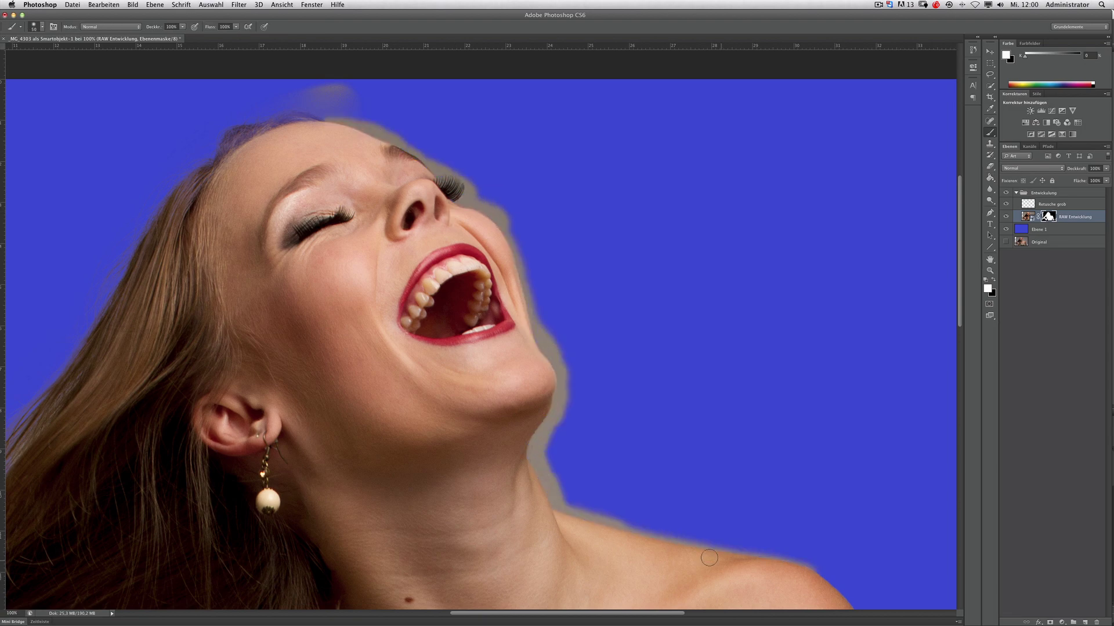
key(x)
key(super+0)
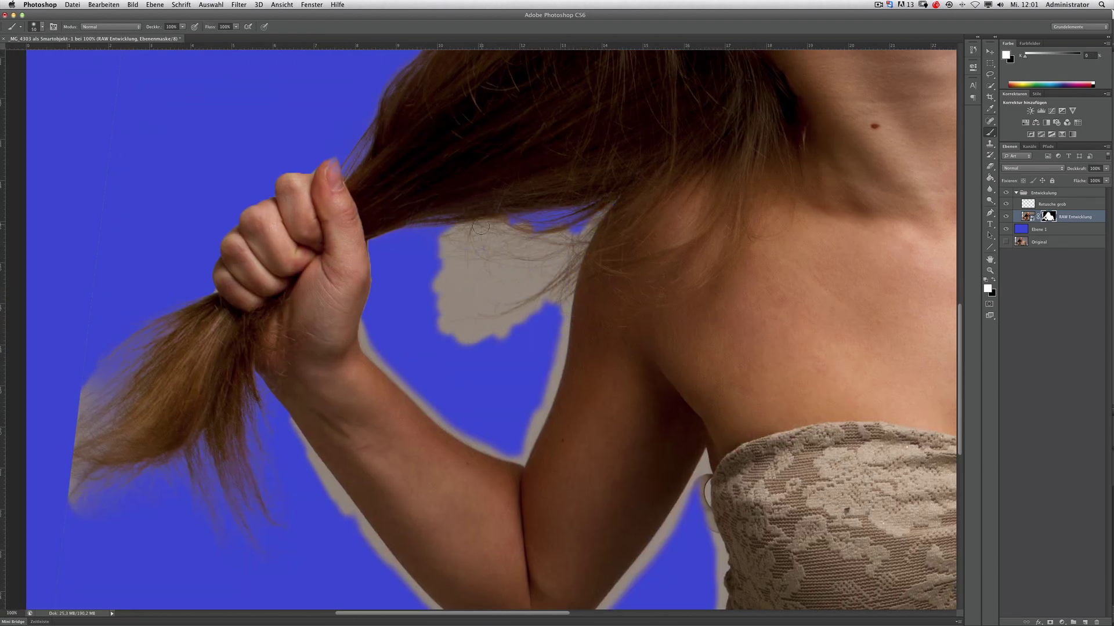
Hide the fringe beside the arm and trace a path along forehead, chin, neck, shoulder and arm
drag(521, 284, 580, 238)
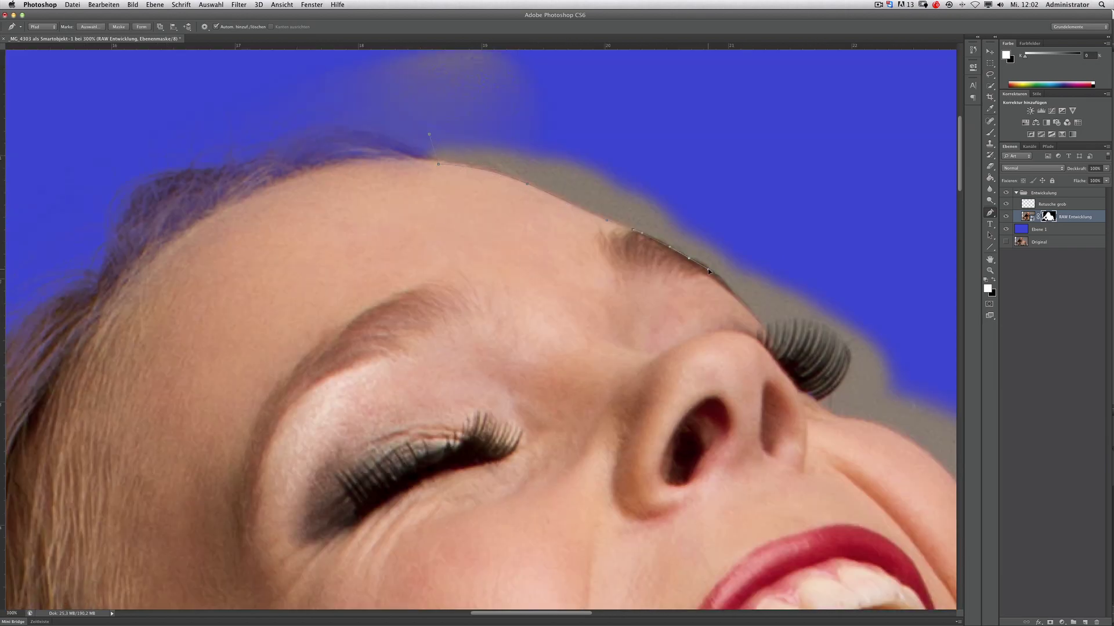
drag(829, 452, 516, 249)
drag(748, 574, 632, 343)
click(633, 347)
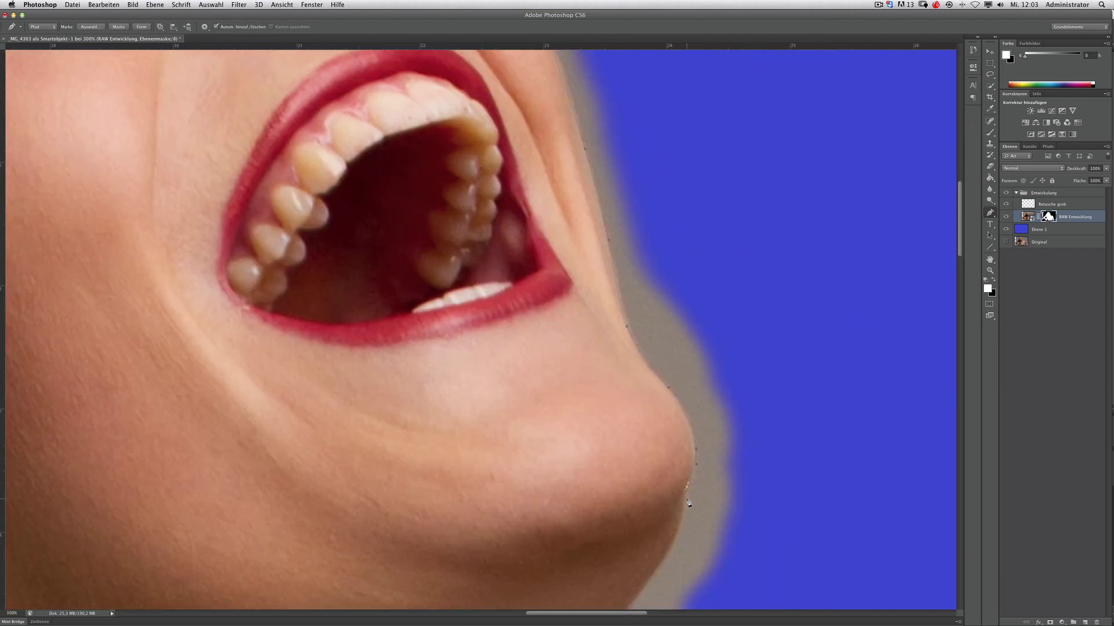
drag(689, 503, 661, 302)
drag(621, 477, 614, 278)
drag(702, 405, 632, 292)
drag(802, 342, 656, 230)
click(844, 282)
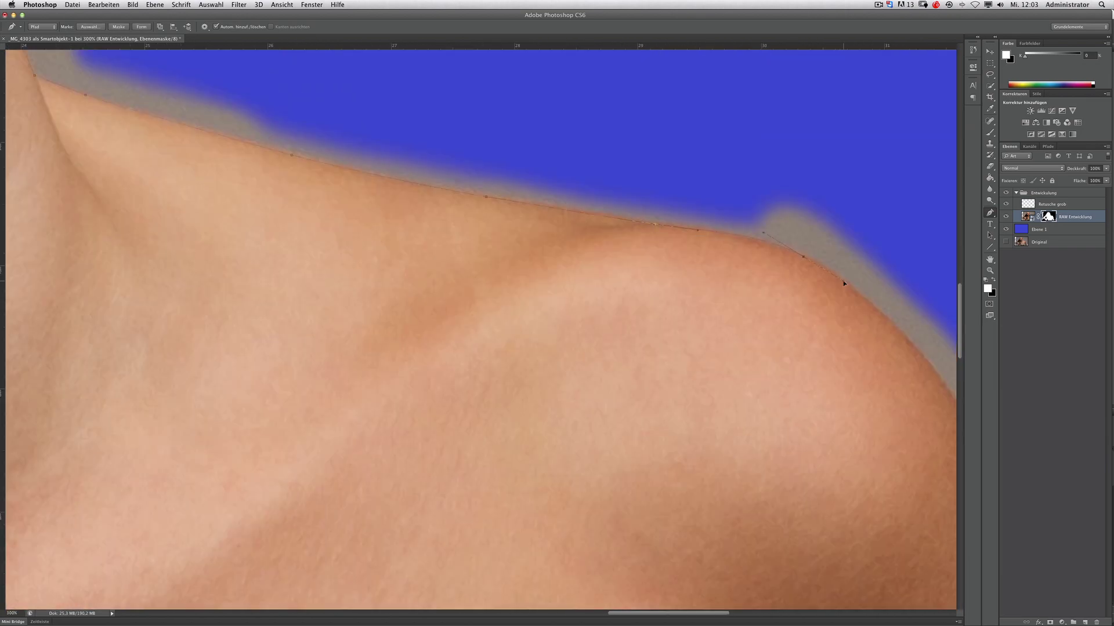
mouse_move(843, 464)
mouse_down()
mouse_move(823, 468)
mouse_move(656, 373)
mouse_up()
mouse_move(656, 522)
mouse_down()
mouse_move(741, 551)
mouse_move(701, 340)
mouse_up()
click(732, 456)
click(724, 518)
click(708, 291)
click(317, 316)
drag(354, 129, 464, 409)
click(464, 409)
Pan around the image and add a path point along the lace edge
scroll(488, 216, up, 5)
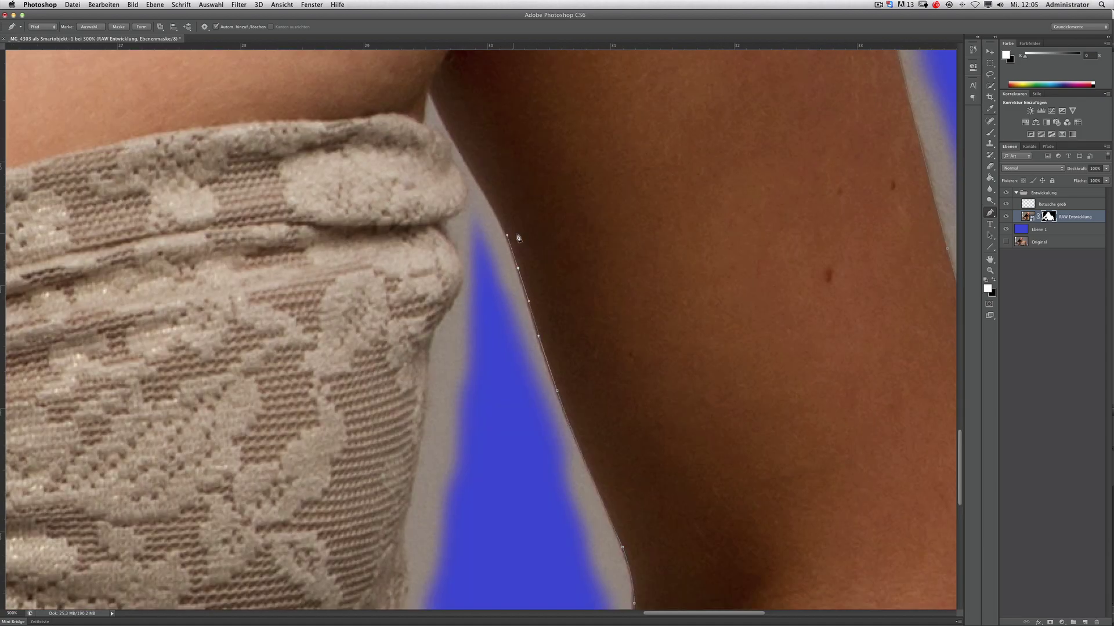
scroll(517, 236, left, 5)
scroll(617, 482, down, 5)
scroll(557, 381, down, 3)
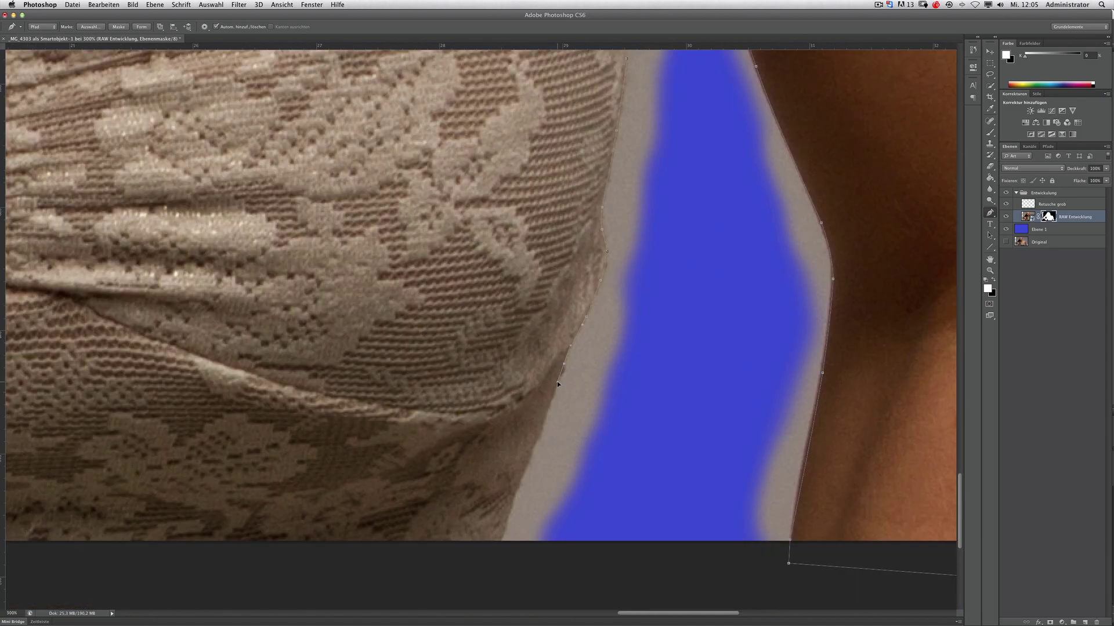
scroll(557, 381, right, 10)
scroll(305, 328, up, 3)
click(509, 480)
scroll(566, 381, down, 3)
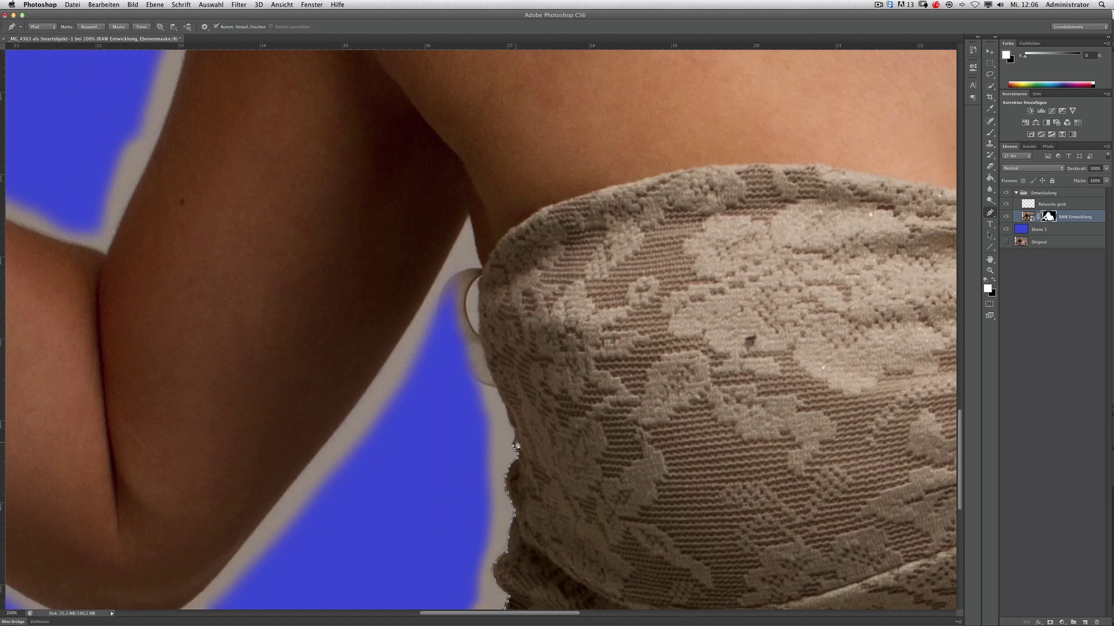
scroll(560, 331, up, 4)
scroll(560, 330, up, 3)
scroll(591, 322, left, 3)
scroll(591, 322, down, 5)
scroll(591, 322, left, 4)
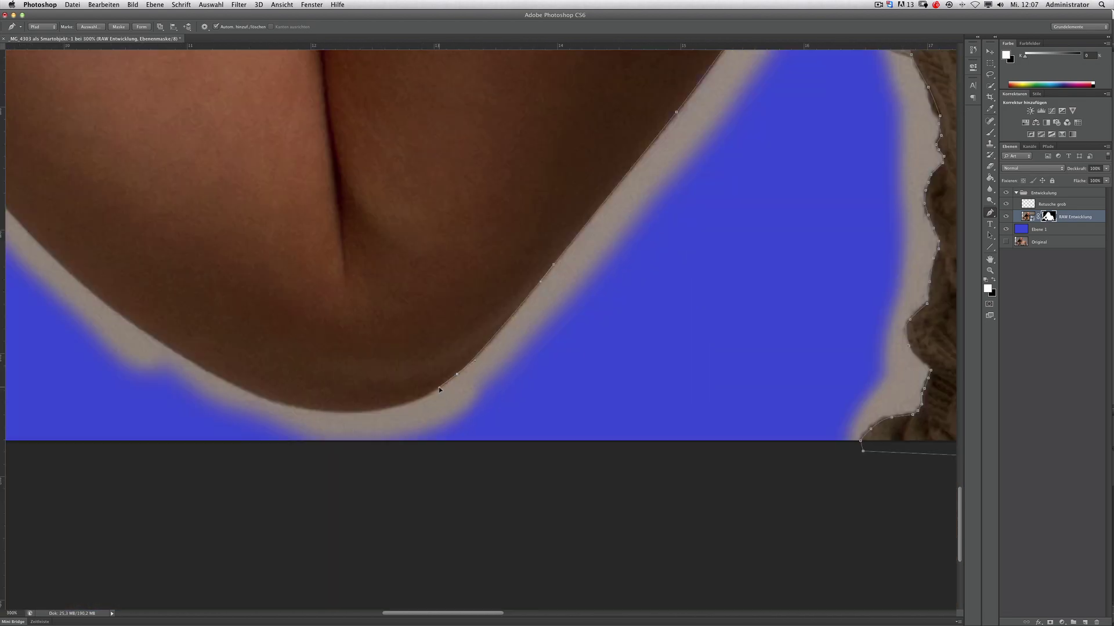
scroll(423, 243, up, 5)
scroll(346, 293, up, 5)
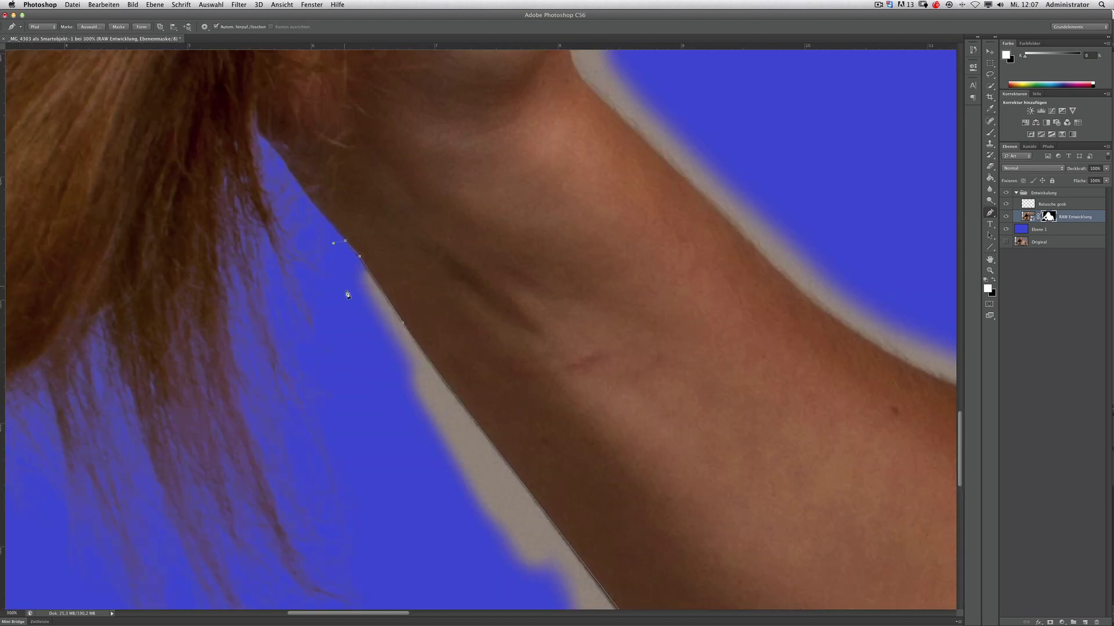
scroll(346, 293, down, 6)
scroll(281, 388, up, 5)
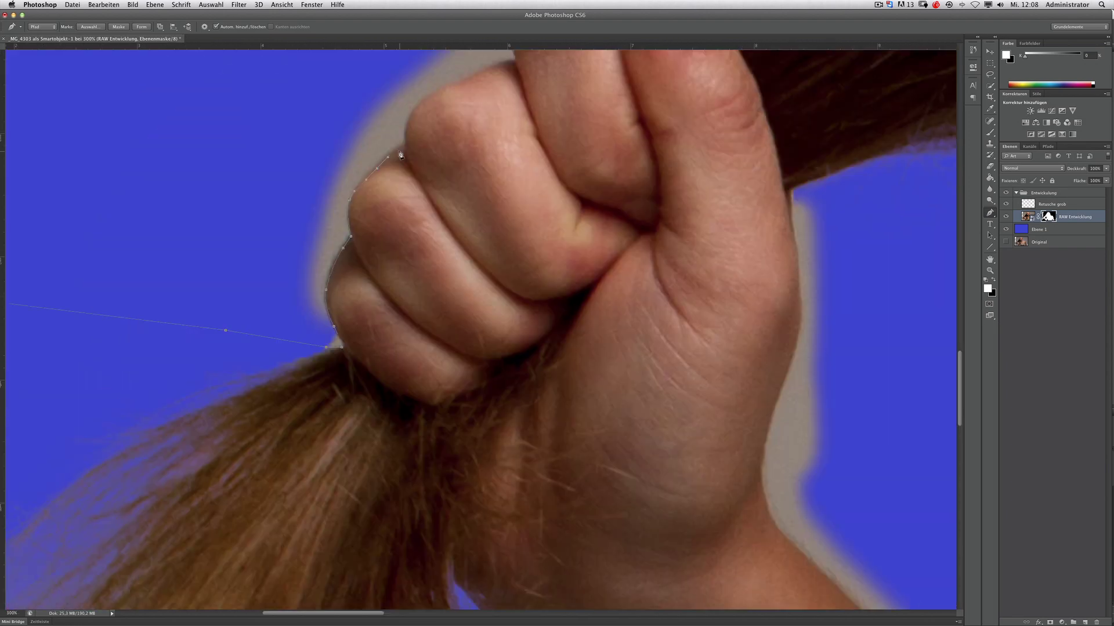
scroll(446, 104, up, 5)
scroll(446, 104, left, 3)
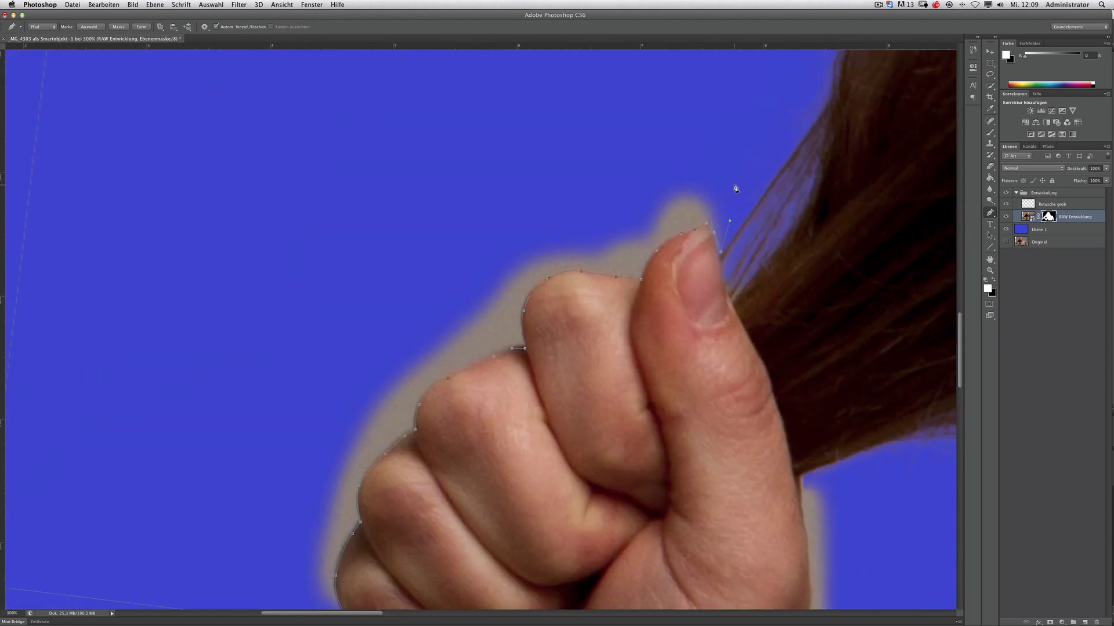
Fit the image and turn the traced path into a selection of the background
key(ctrl+0)
key(ctrl+Return)
key(b)
click(211, 5)
click(232, 48)
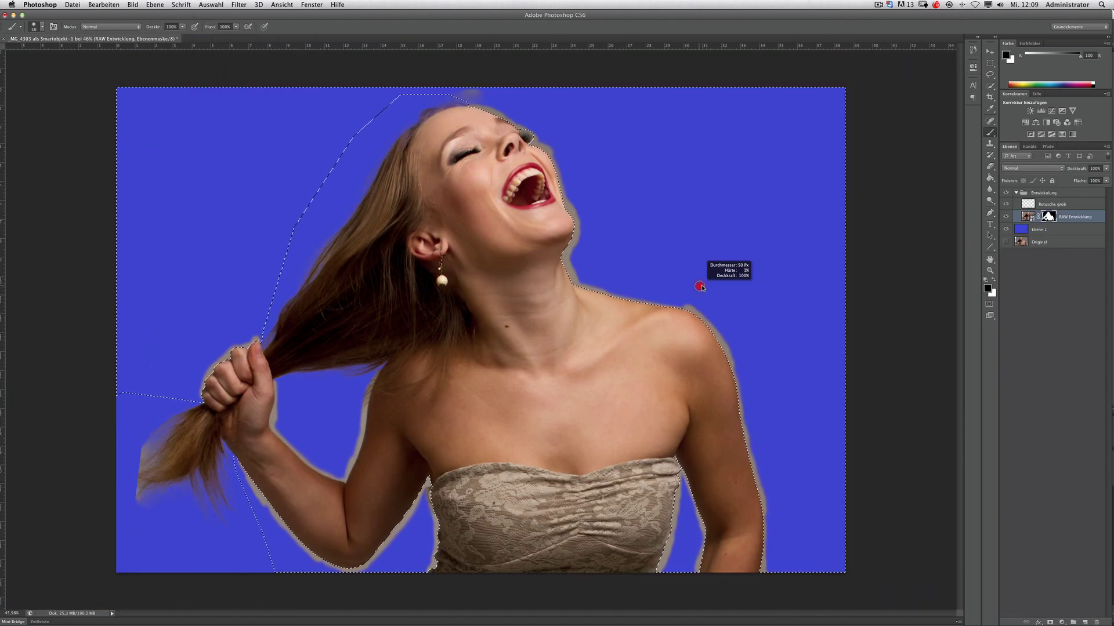
Paint away the grey halo along the shoulder, neck and forearm, then deselect
drag(700, 286, 708, 527)
drag(406, 522, 255, 453)
drag(243, 406, 255, 350)
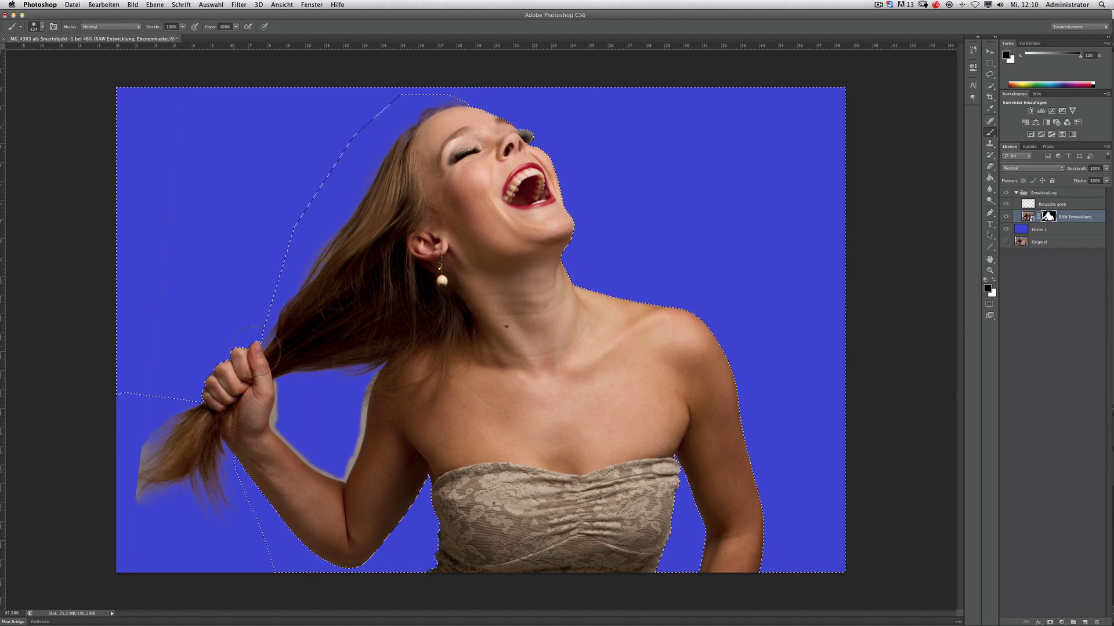
key(ctrl+d)
scroll(256, 351, up, 5)
key(p)
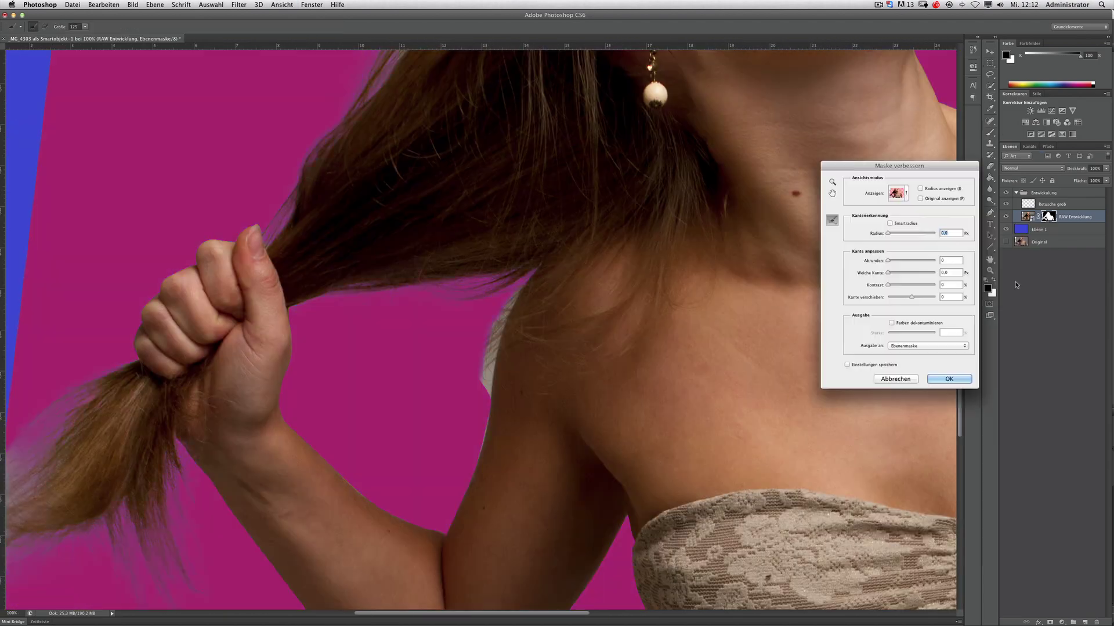
Apply the Maske verbessern refinement, fit the image, and shrink the Brush for fine mask work
key(Return)
key(ctrl+0)
key(b)
scroll(499, 325, up, 5)
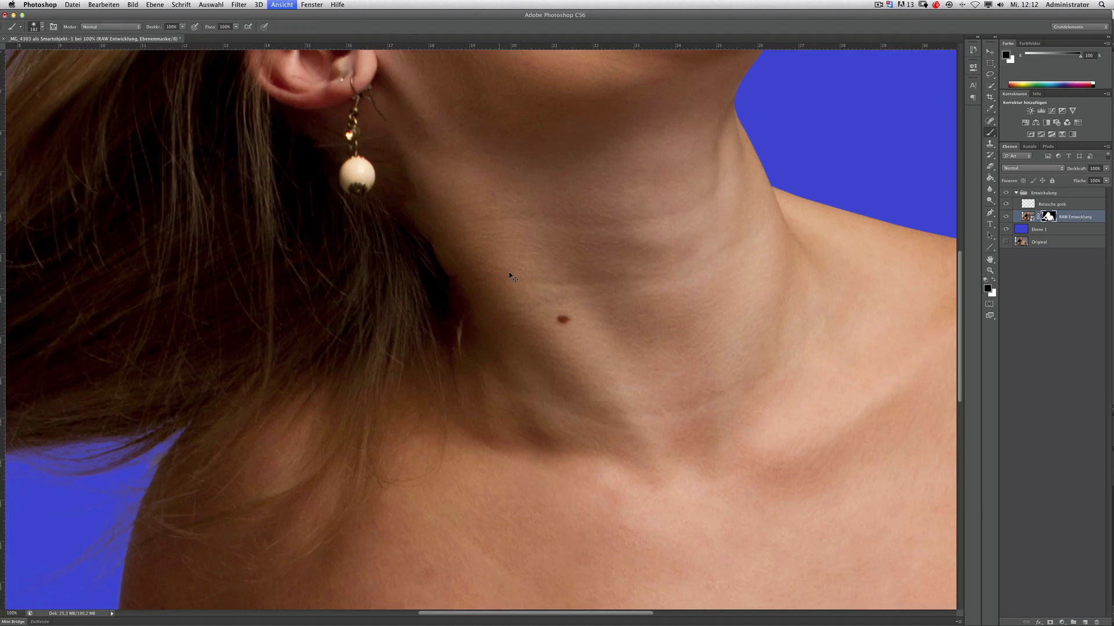
drag(505, 261, 551, 248)
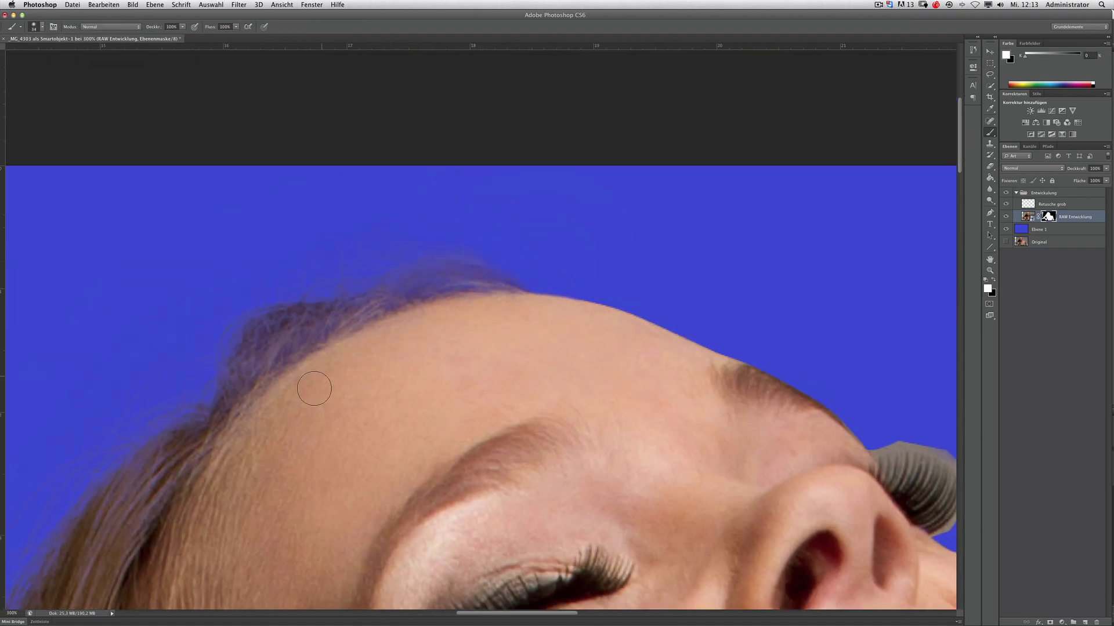
Swap the painting colours and pan across the arms, neck and chest of the cutout
key(x)
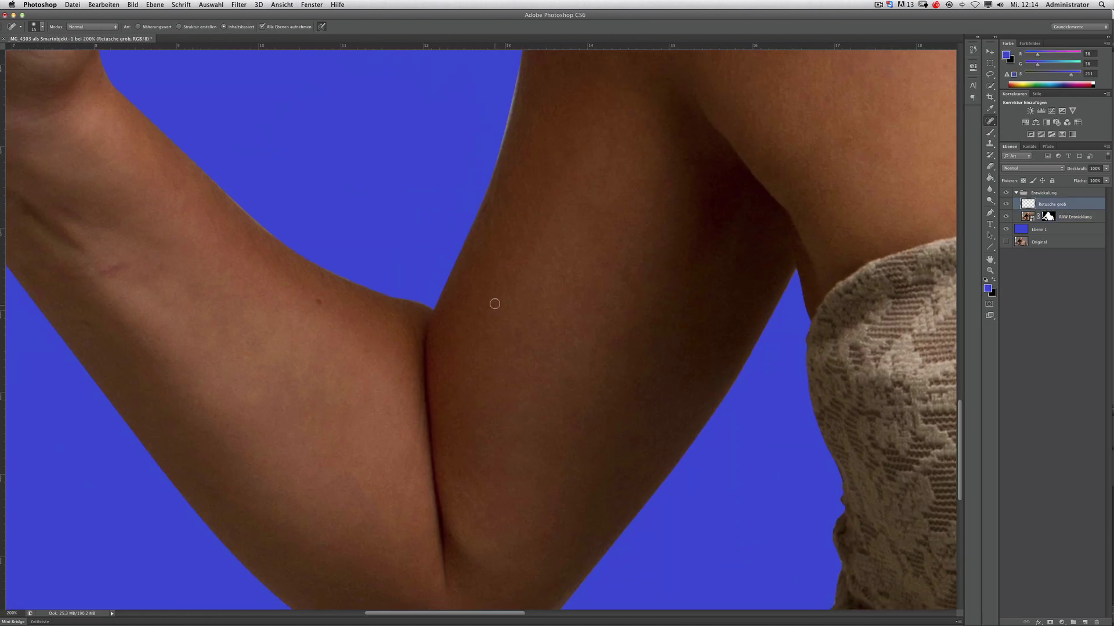
scroll(494, 303, left, 7)
scroll(494, 303, up, 4)
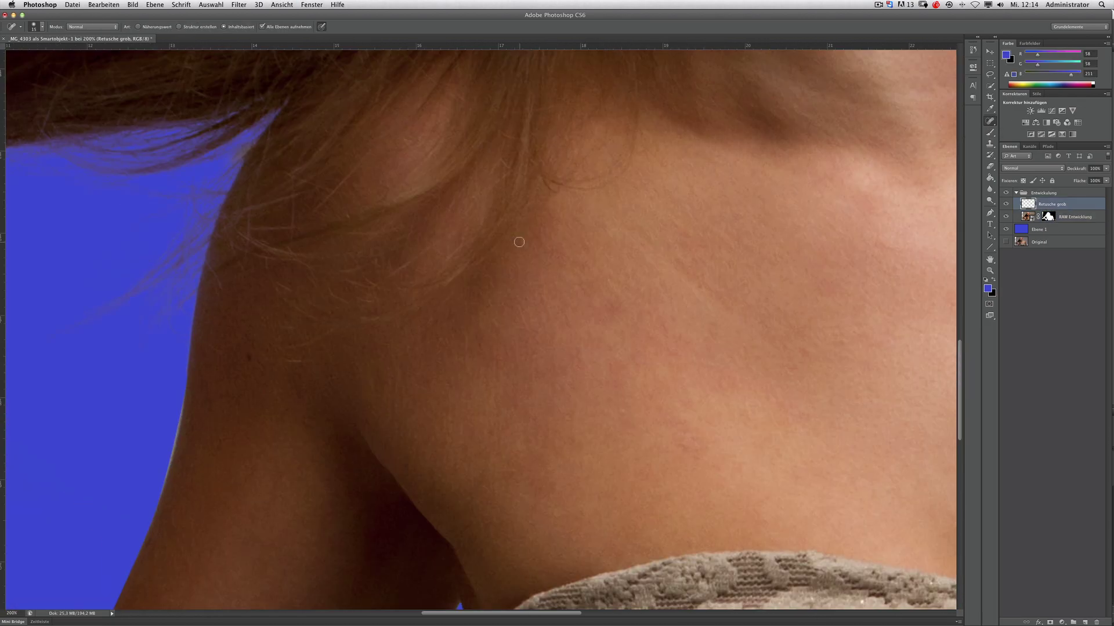
scroll(259, 489, down, 5)
scroll(210, 491, left, 6)
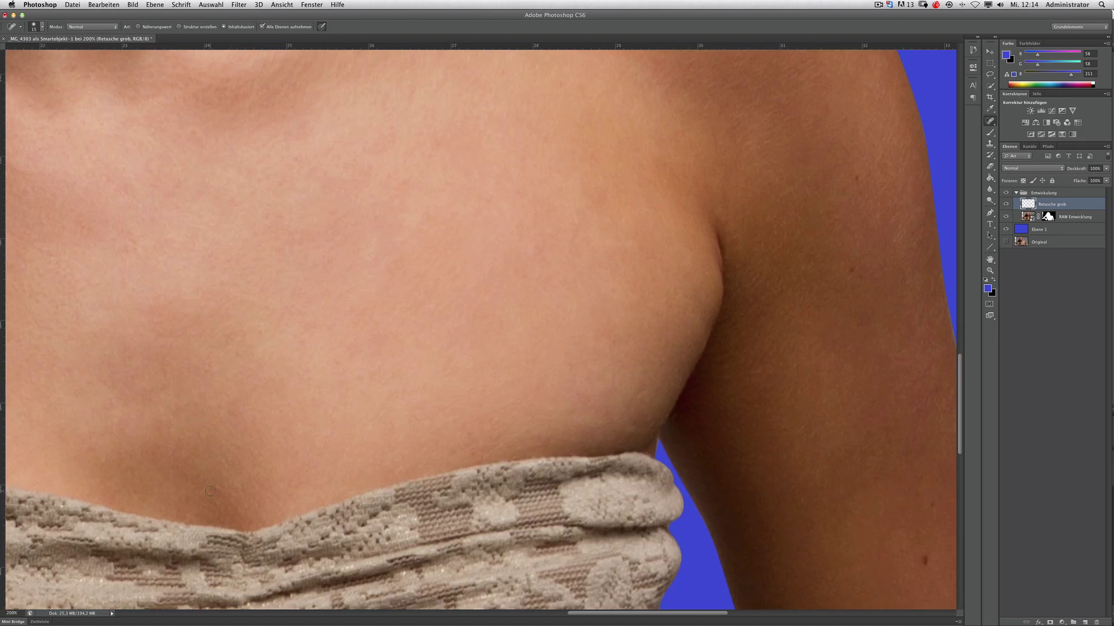
scroll(703, 392, right, 3)
scroll(741, 380, right, 2)
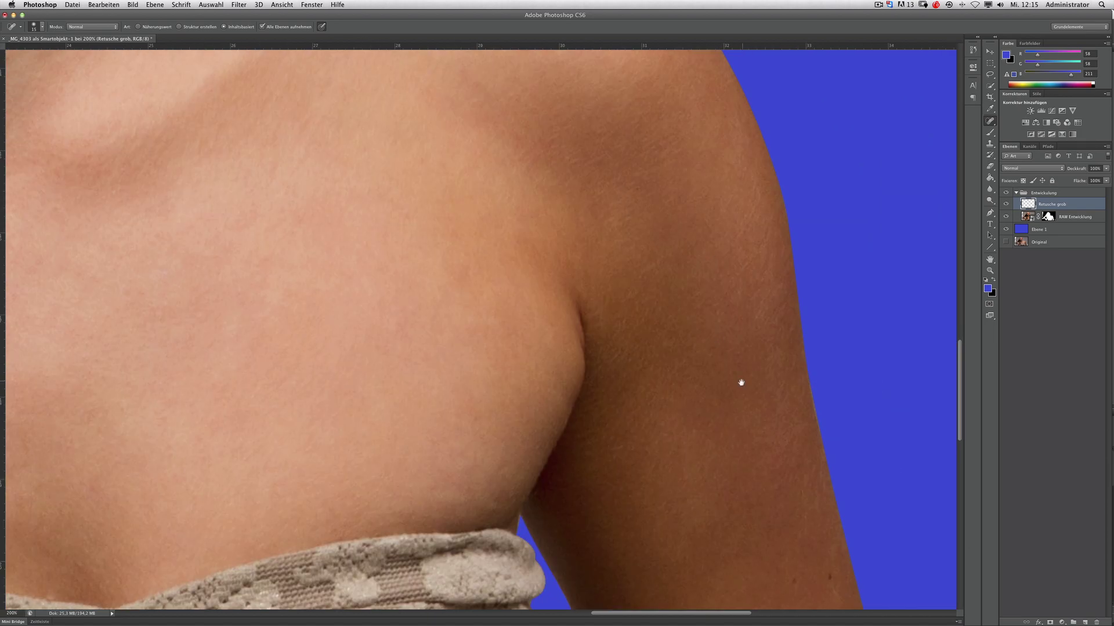
scroll(778, 277, down, 9)
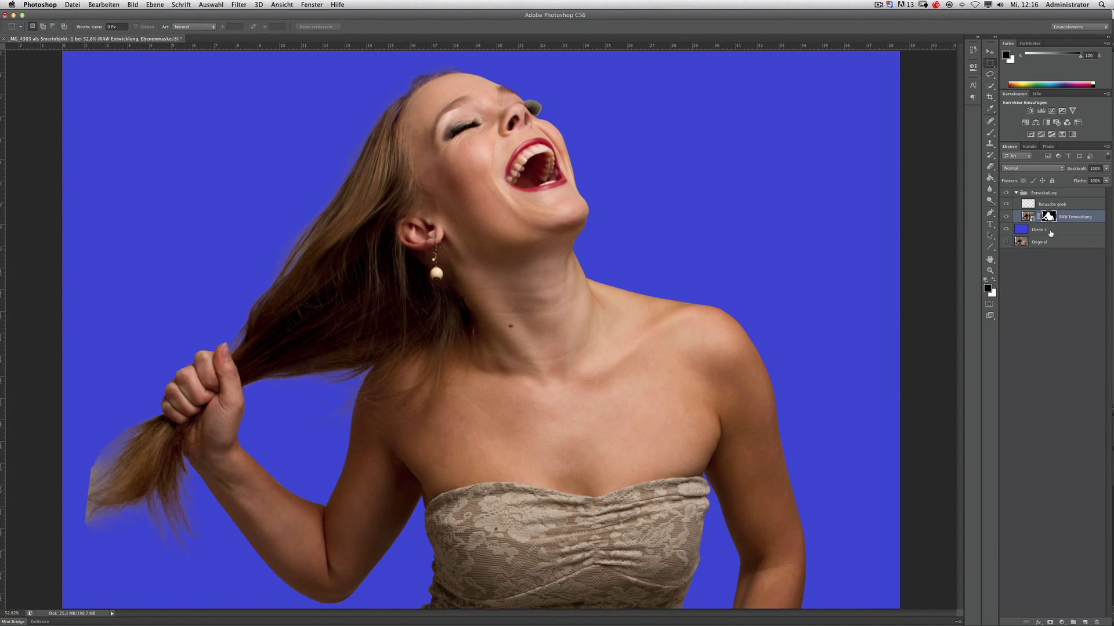
Rename the blue layer BG, Gaussian-blur the orange backdrop, and fade the vignette to 31%
double_click(1051, 232)
text(BG Retusche)
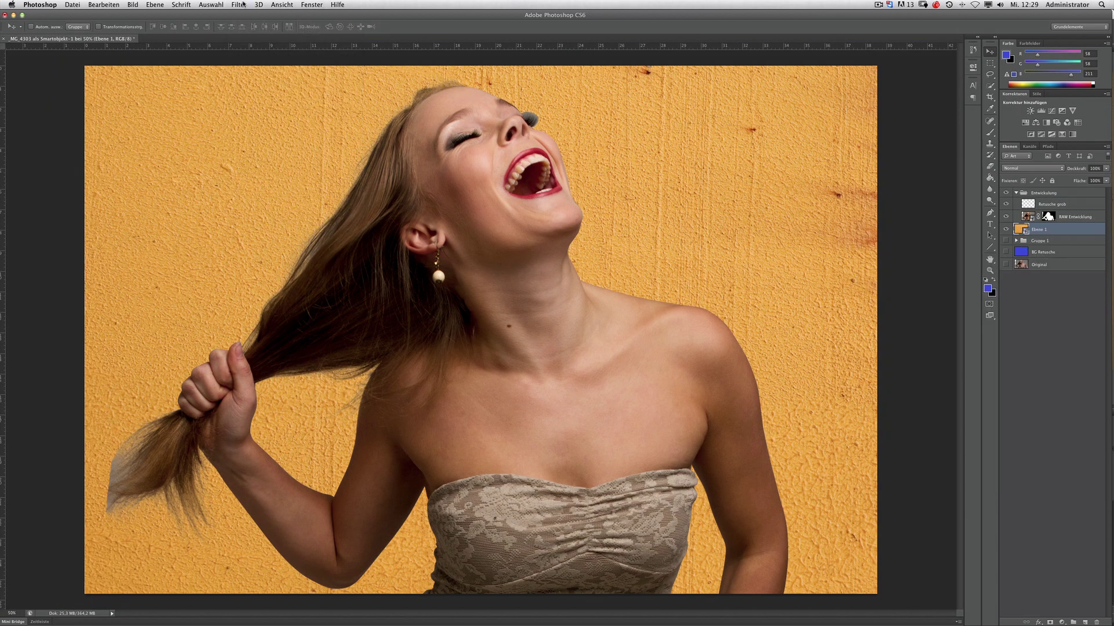
click(243, 4)
key(Return)
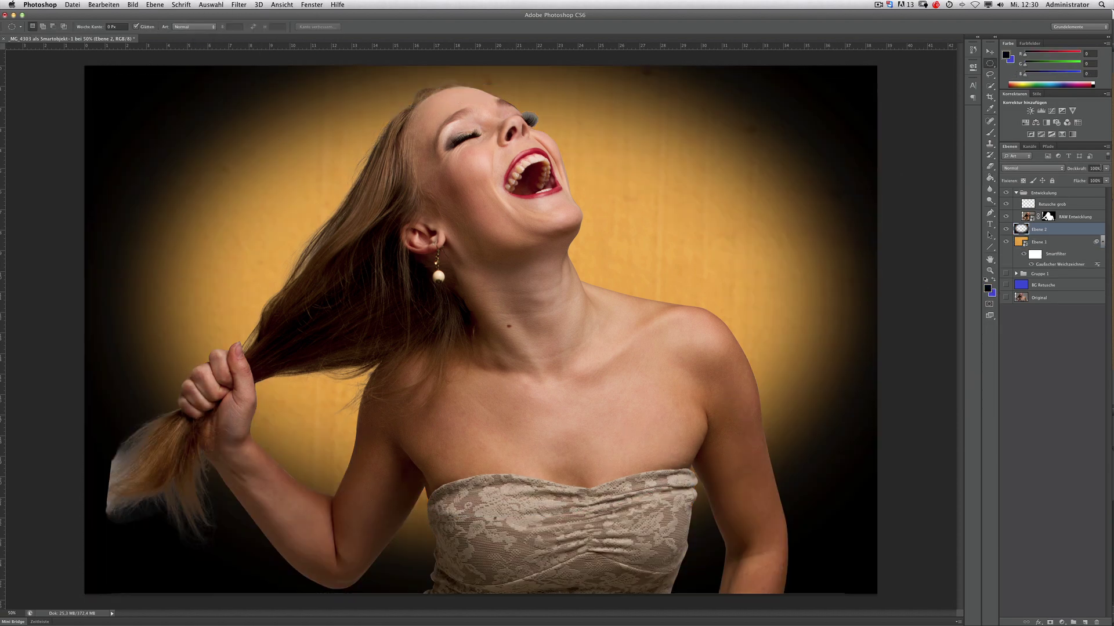
drag(1105, 177, 1079, 181)
click(1016, 192)
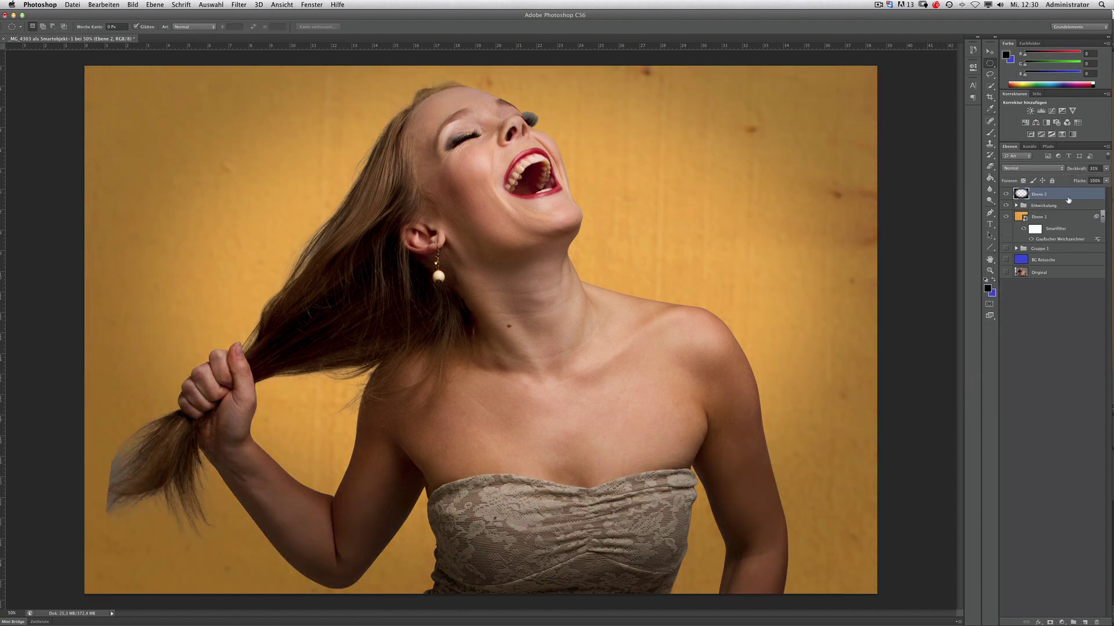
Expand the Entwicklung group and duplicate the RAW Entwicklung layer as a backup
click(1016, 192)
click(1088, 218)
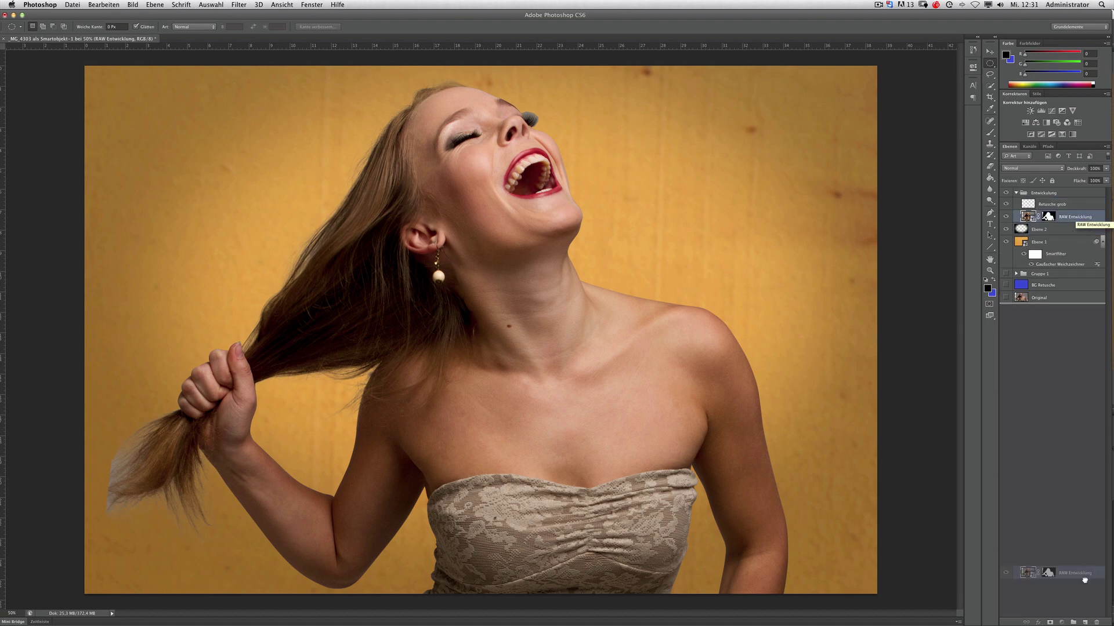
drag(1084, 580, 1084, 622)
right_click(1037, 216)
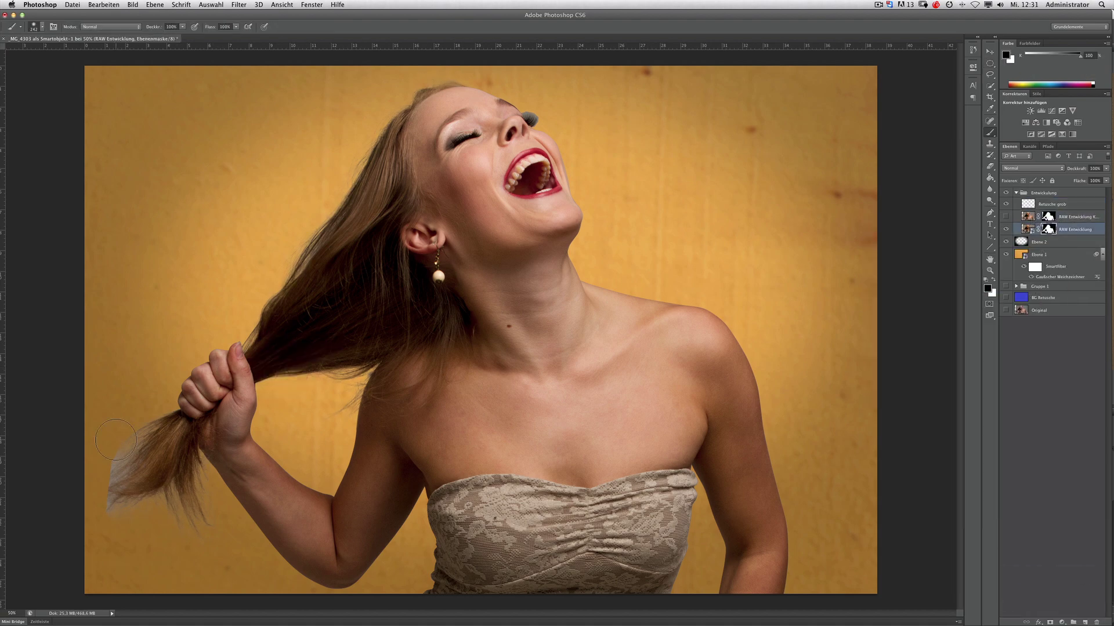
Paint the hair tail below the fist on the layer mask at 100% view
drag(116, 440, 182, 474)
key(ctrl+1)
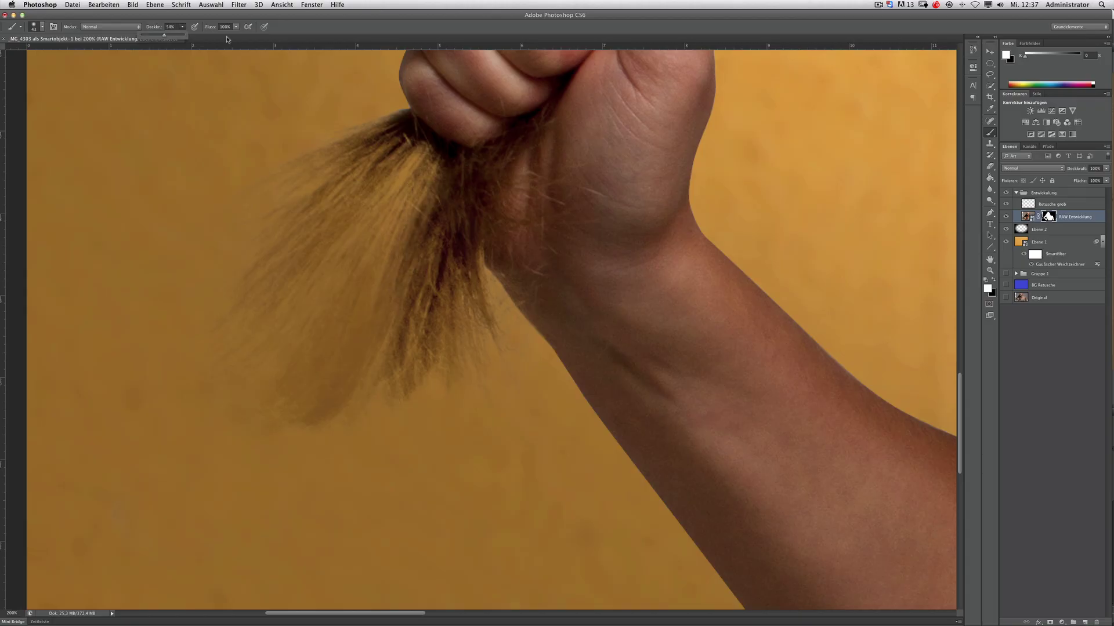
drag(406, 163, 468, 300)
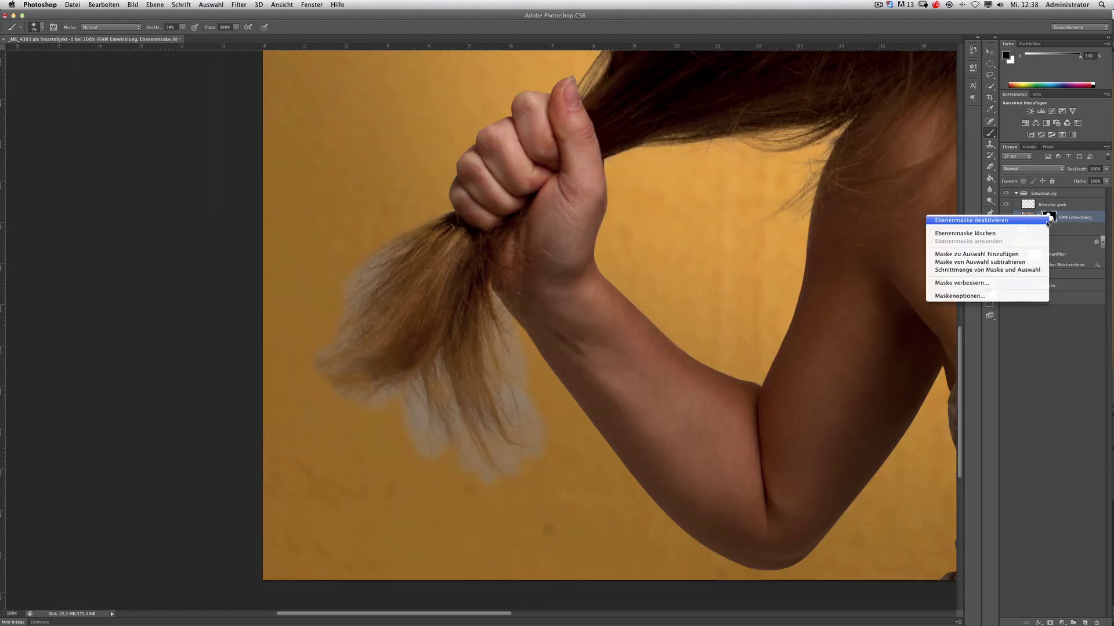
Refine the cut-out mask's hair edge below the clenched fist using a red overlay preview
right_click(1047, 217)
click(963, 283)
key(v)
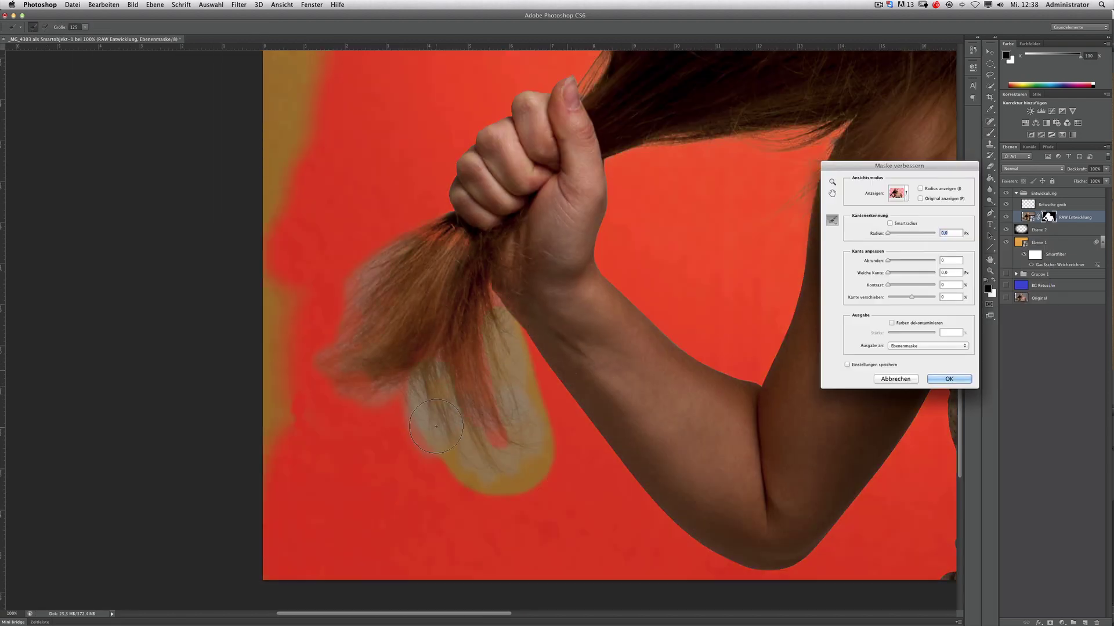
drag(539, 406, 325, 174)
key(Return)
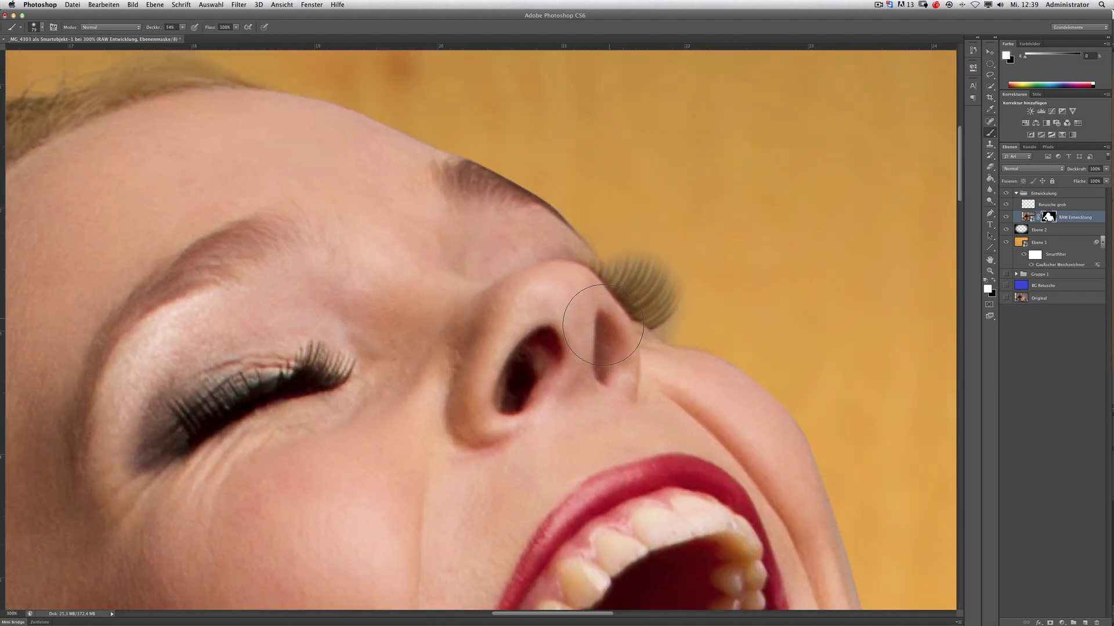
key(super+0)
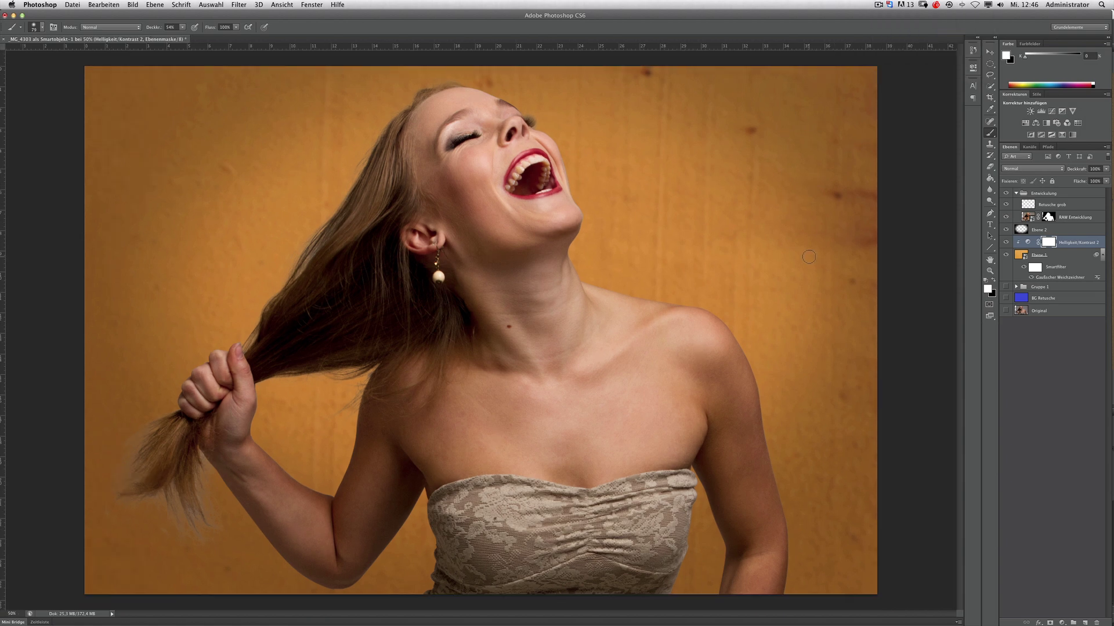
Rename Ebene 2 to Vignette, group the backdrop layers as BG, and add an empty layer
double_click(1057, 231)
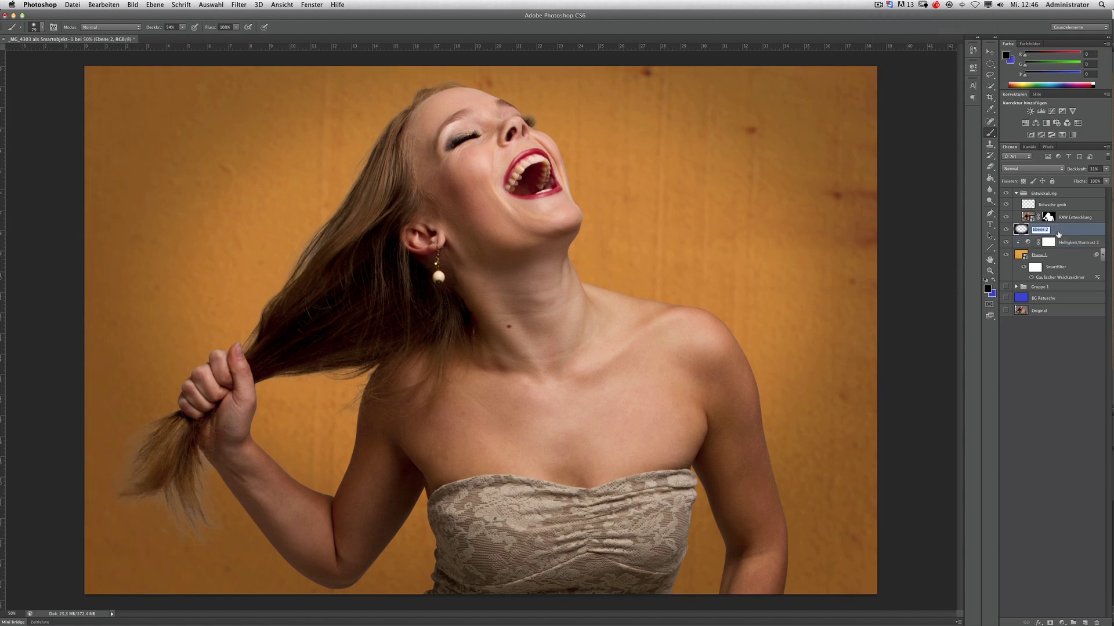
click(1064, 256)
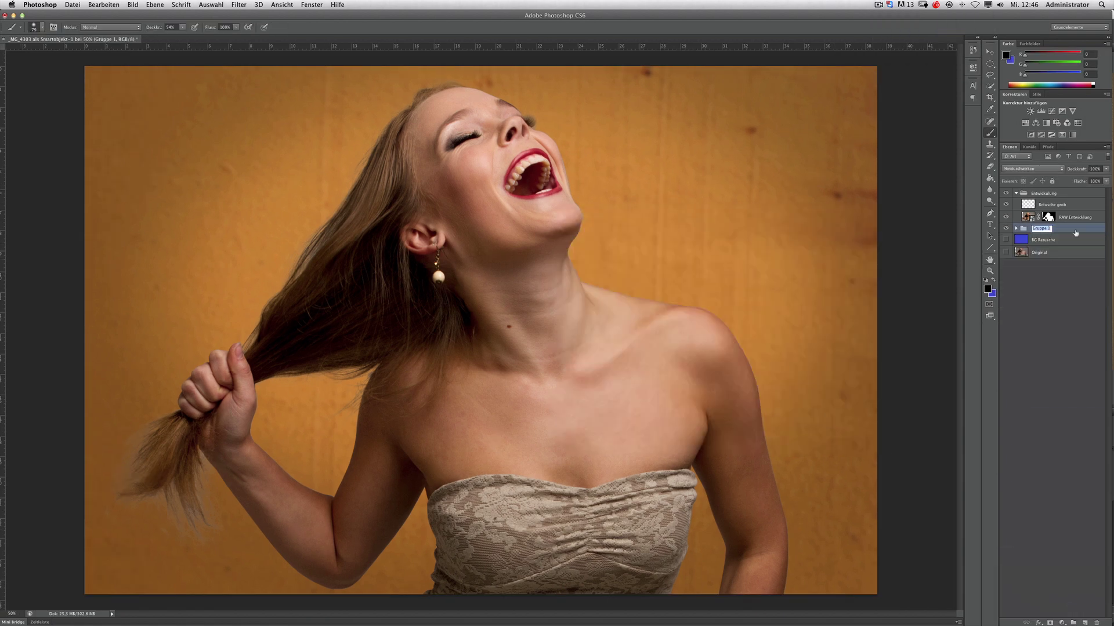
click(1085, 623)
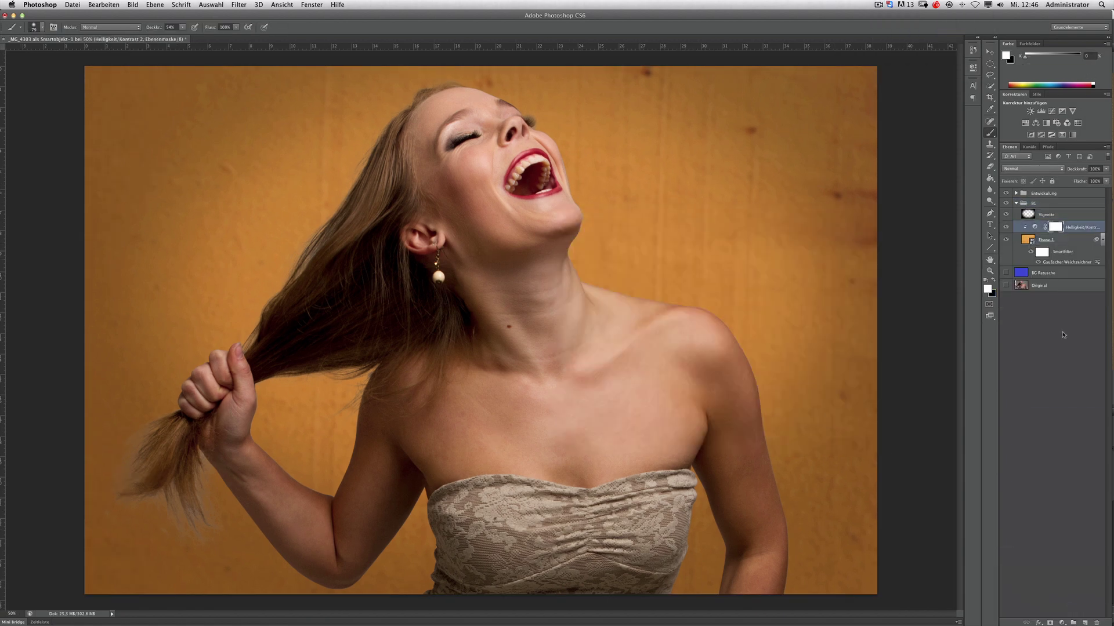
key(j)
key(ctrl+1)
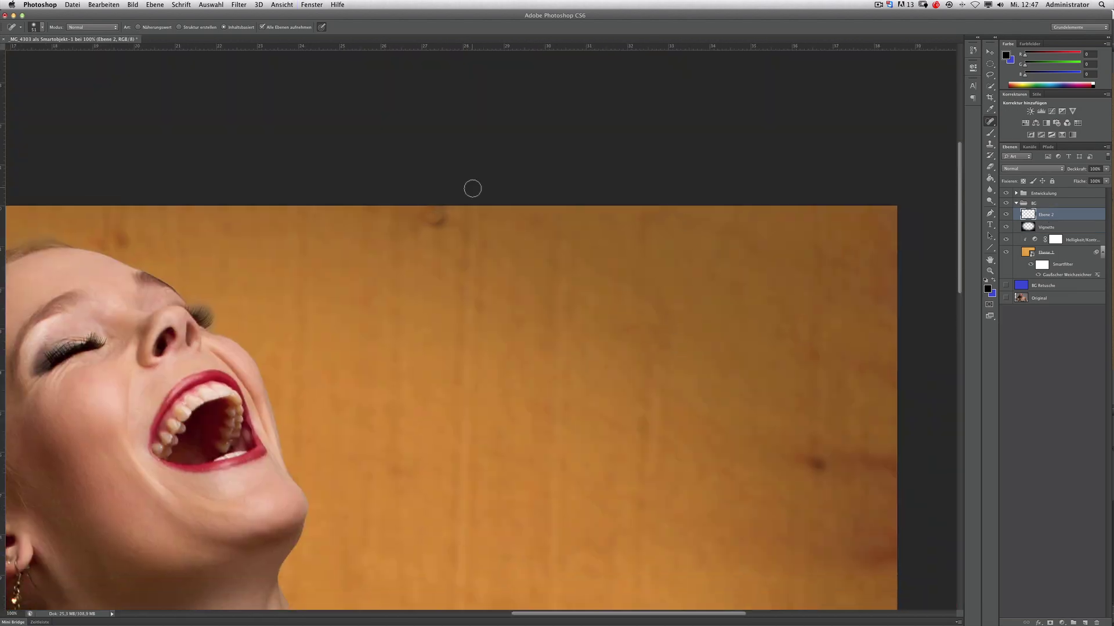
Paint three diagonal white streaks across the whole photo on a new layer
scroll(785, 440, up, 3)
scroll(567, 323, left, 5)
key(ctrl+minus)
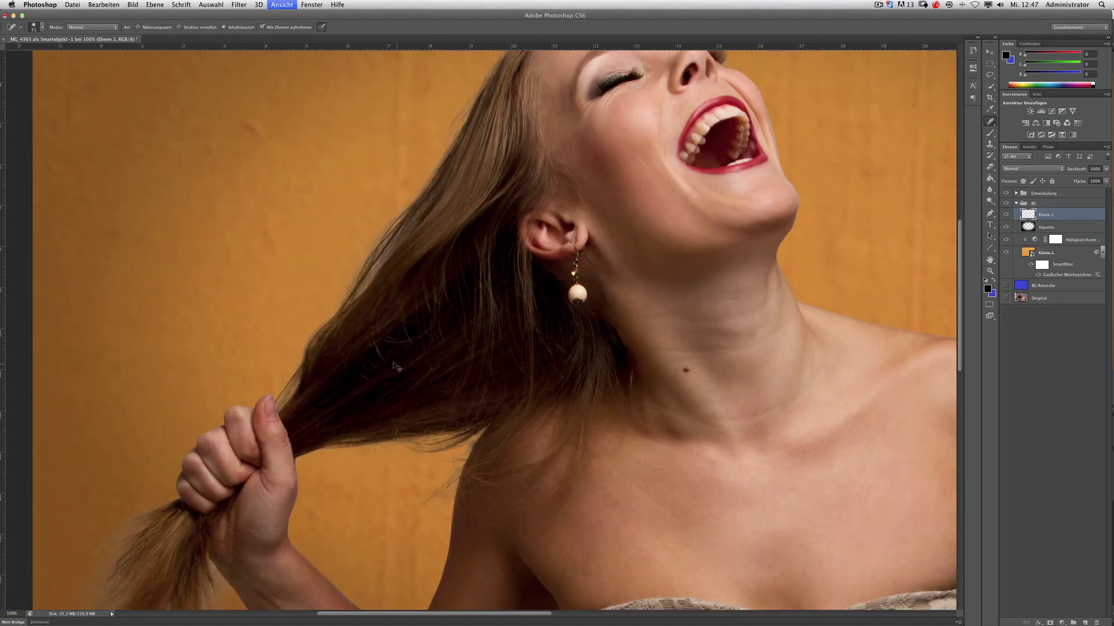
key(ctrl+minus)
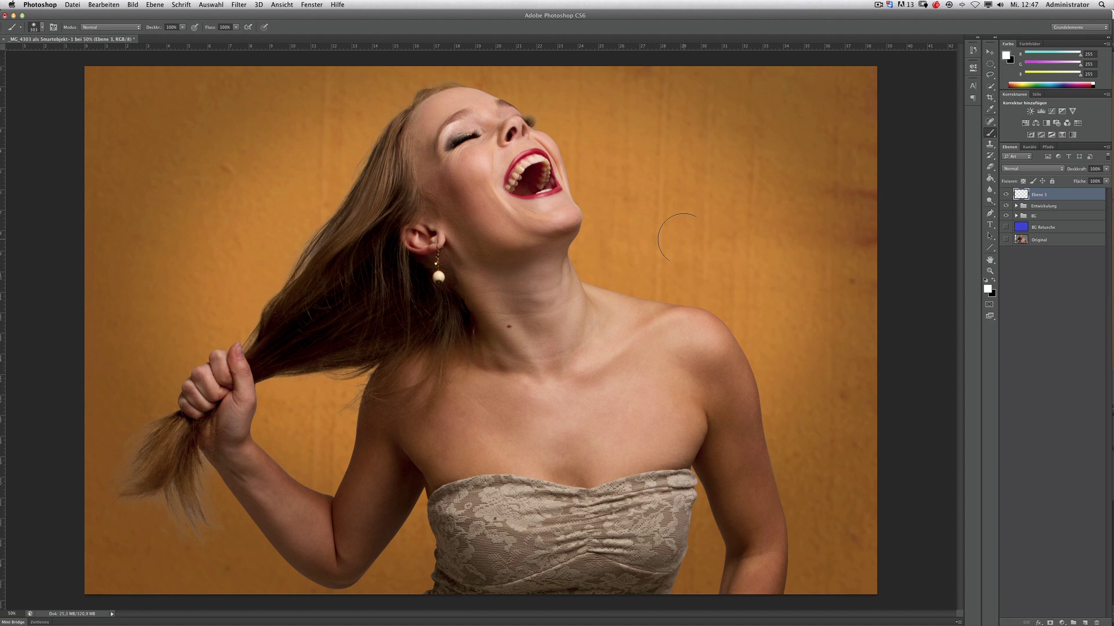
drag(511, 473, 870, 160)
drag(374, 264, 704, 70)
drag(603, 559, 876, 293)
Free Transform the streaks larger, extending past the canvas edges, and reposition them
key(ctrl+minus)
key(ctrl+t)
mouse_move(605, 198)
mouse_down()
mouse_move(679, 129)
mouse_move(825, 149)
mouse_up()
mouse_move(825, 453)
mouse_down()
mouse_move(724, 534)
mouse_move(823, 517)
mouse_up()
drag(598, 432, 540, 436)
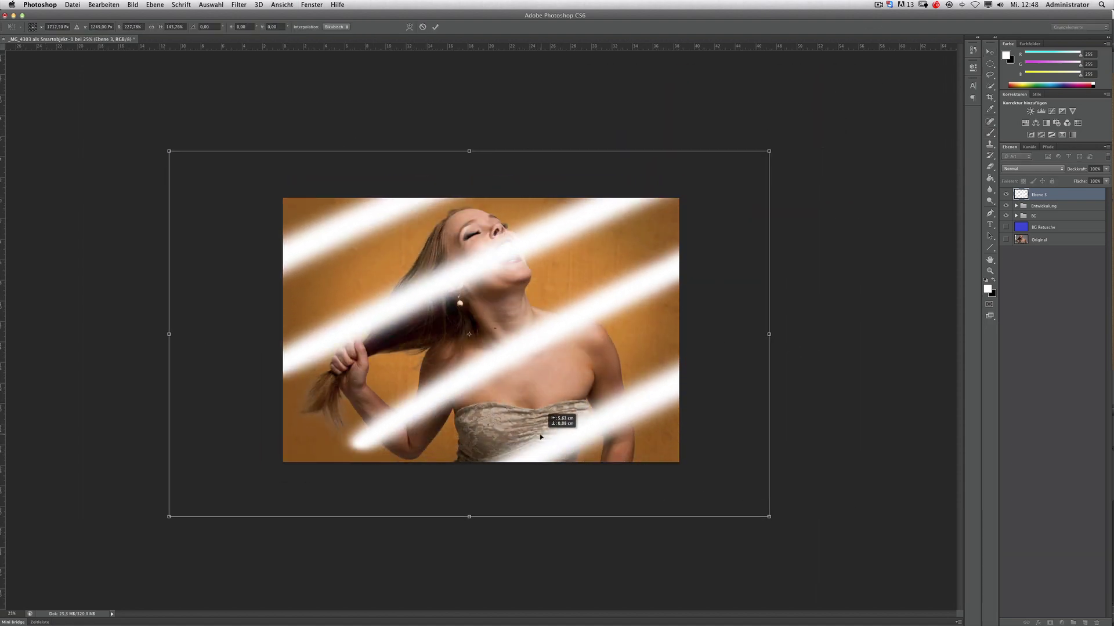
key(Return)
Lower the streak layer's opacity until faint and mask away parts of the streaks
key(ctrl+plus)
drag(1106, 169, 1066, 181)
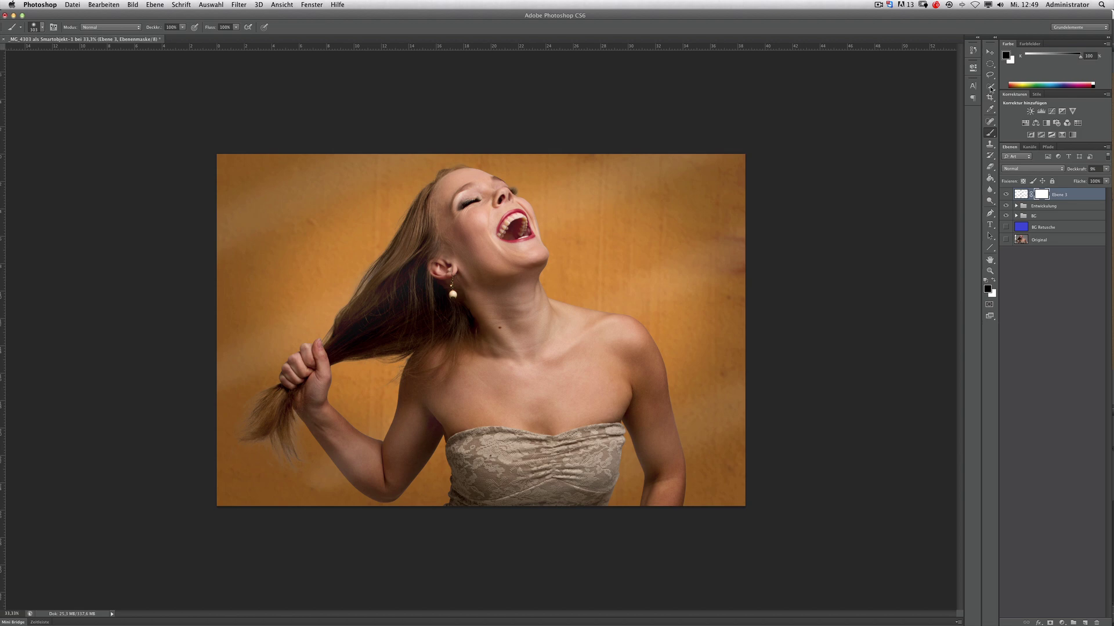
mouse_move(273, 456)
mouse_down()
mouse_move(535, 534)
mouse_move(441, 184)
mouse_up()
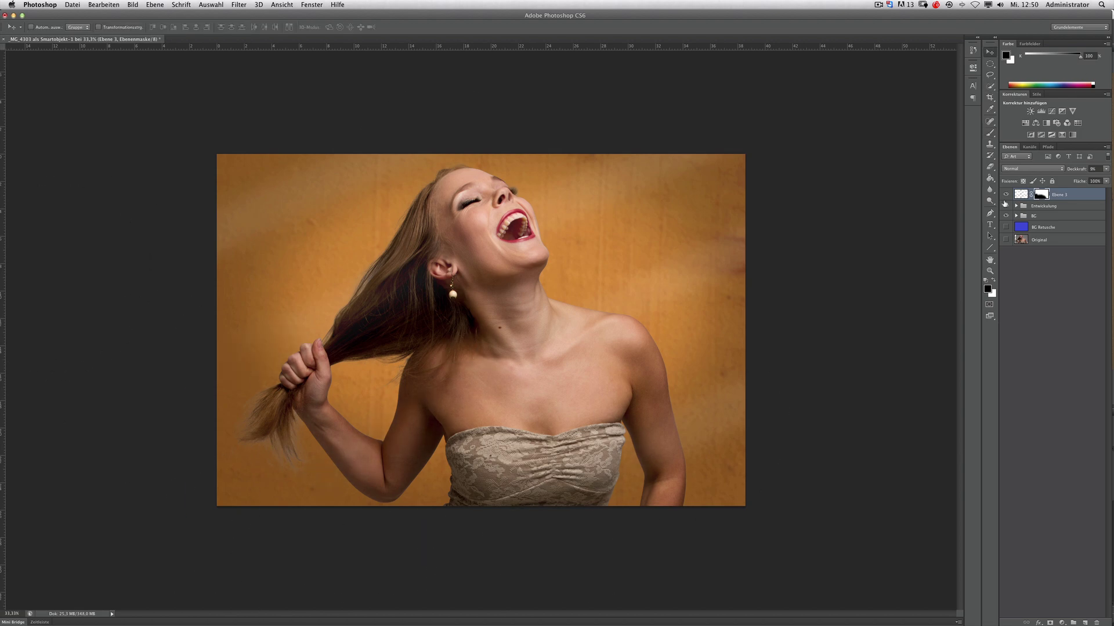
key(b)
drag(534, 273, 557, 274)
key(ctrl+plus)
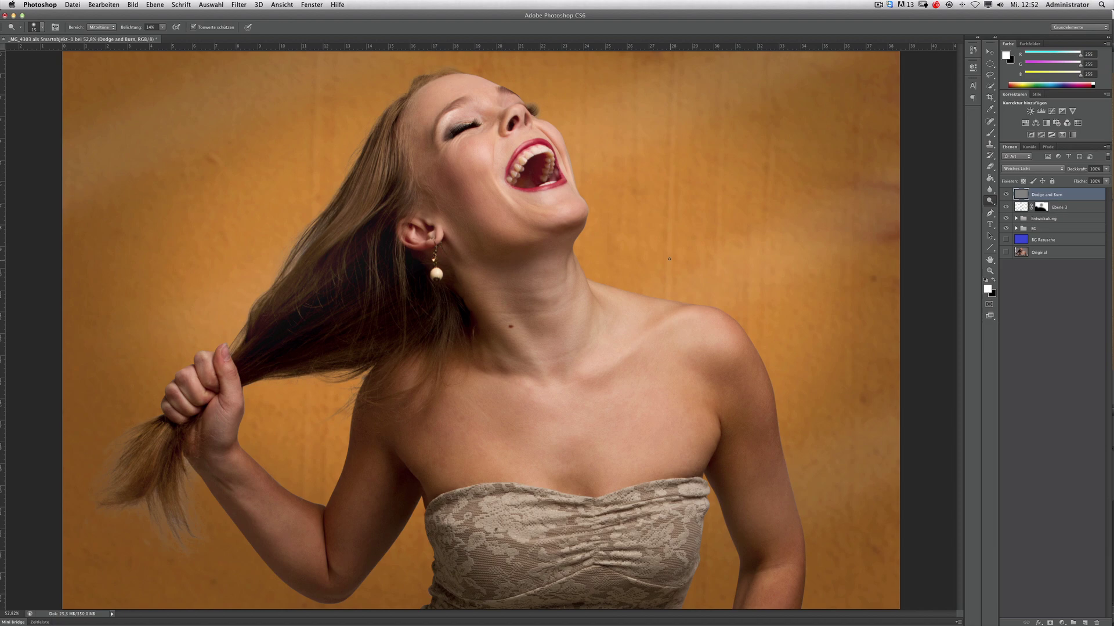
Dodge the teeth close up, fit the image to screen, and start renaming Ebene 3
scroll(630, 216, up, 1)
scroll(577, 224, up, 2)
scroll(577, 224, up, 2)
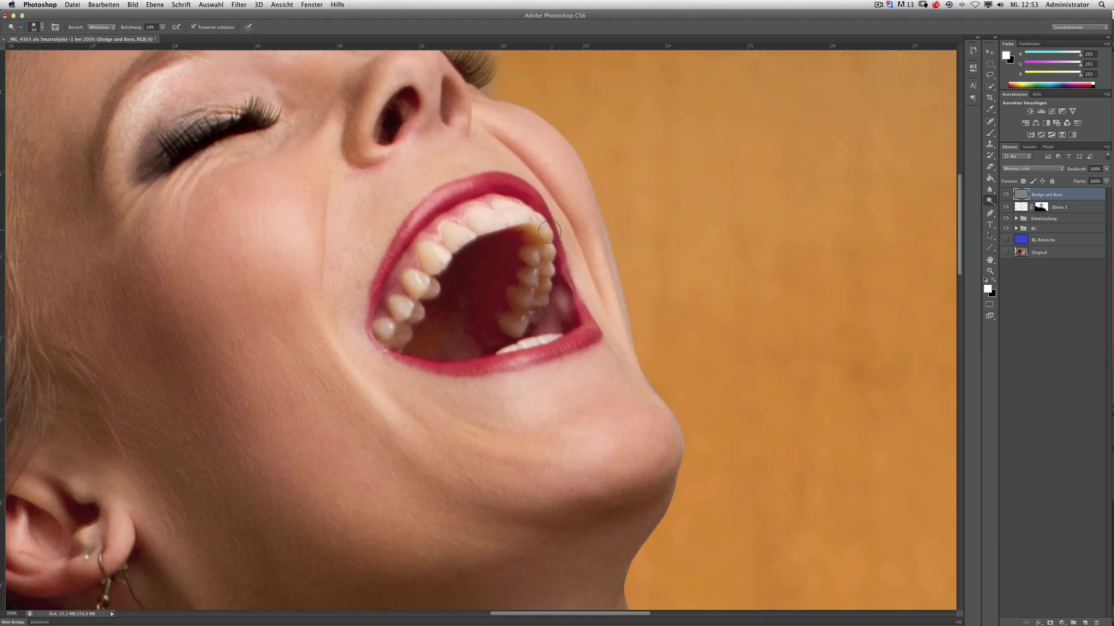
key(ctrl+0)
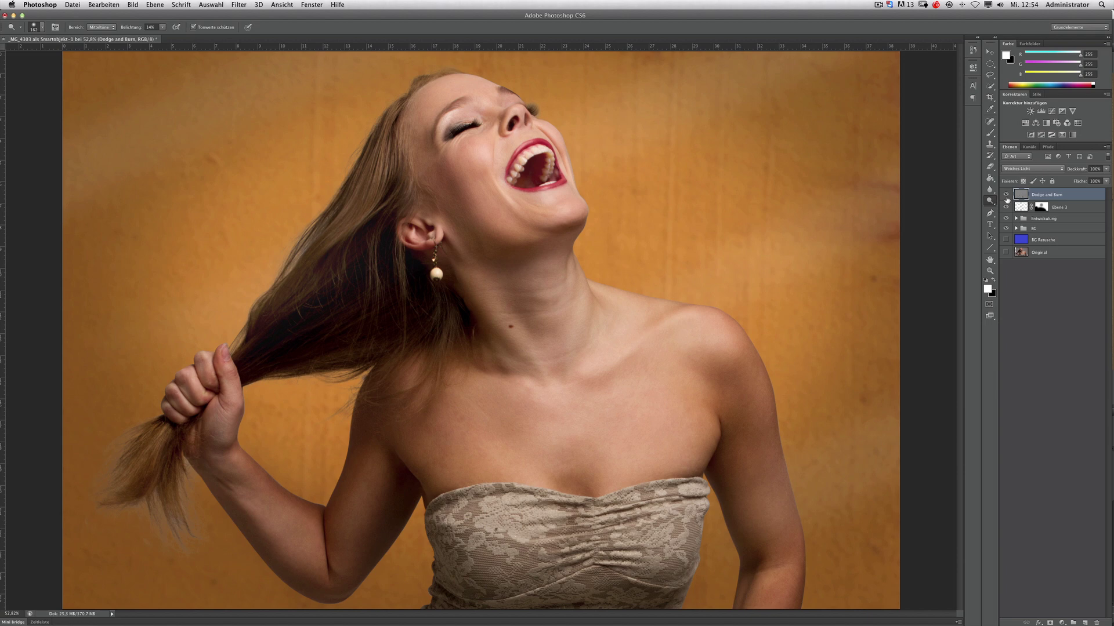
key(ctrl+minus)
double_click(1058, 207)
Name the streak layer 'Licht' and merge all visible layers into a new layer
text(Licht)
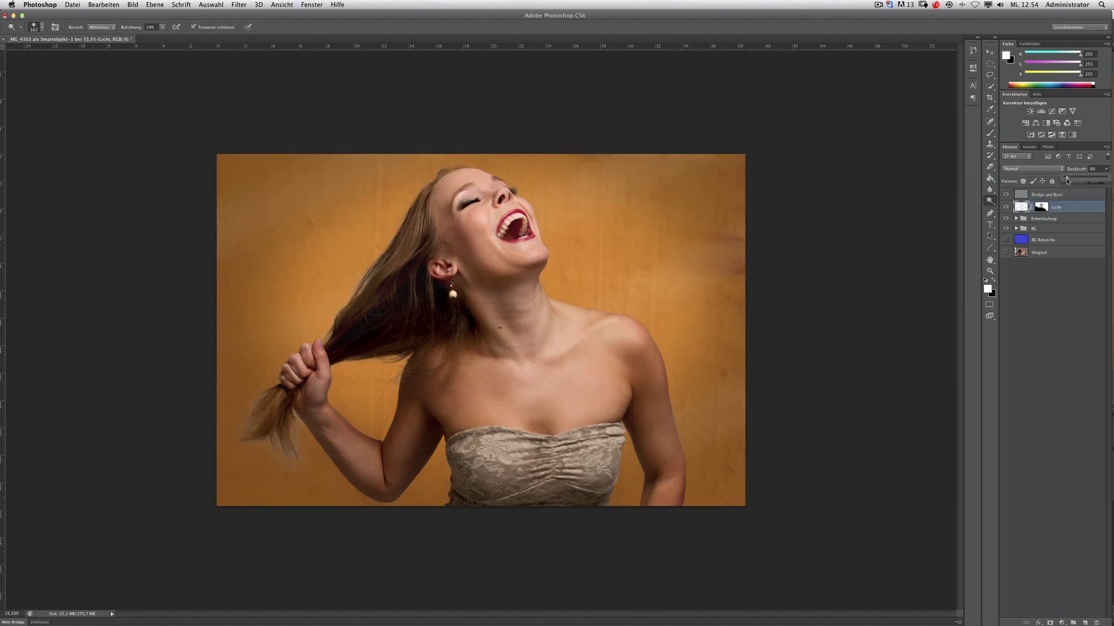
key(ctrl+alt+shift+e)
alt+click(1006, 265)
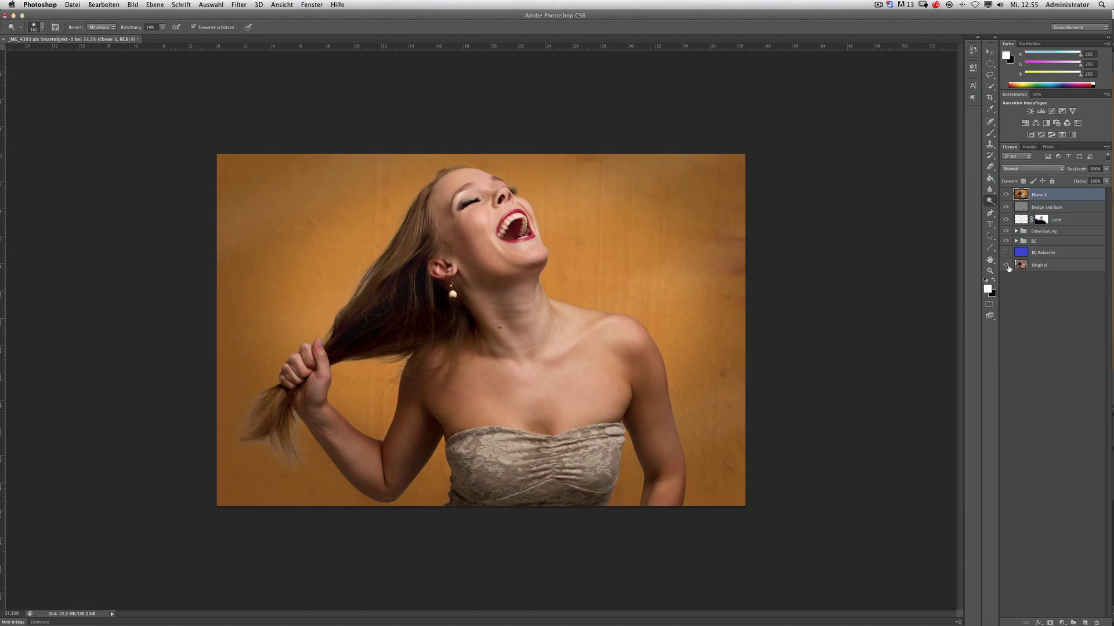
Apply Color Efex Pro 4 to the merged layer and compare it with the layer hidden
click(238, 4)
click(406, 191)
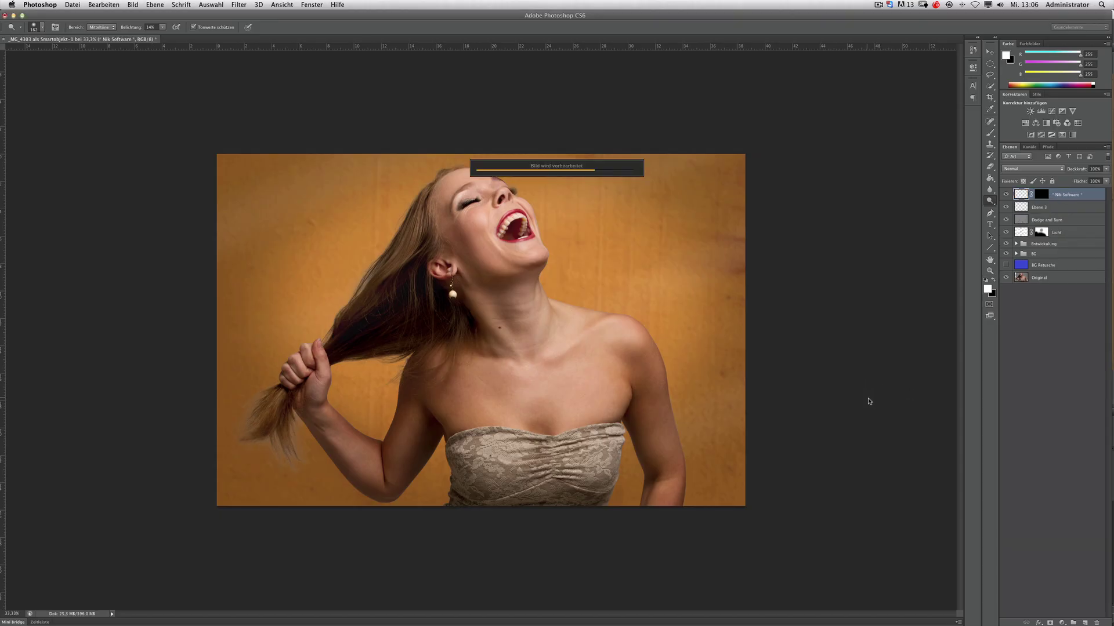
click(871, 404)
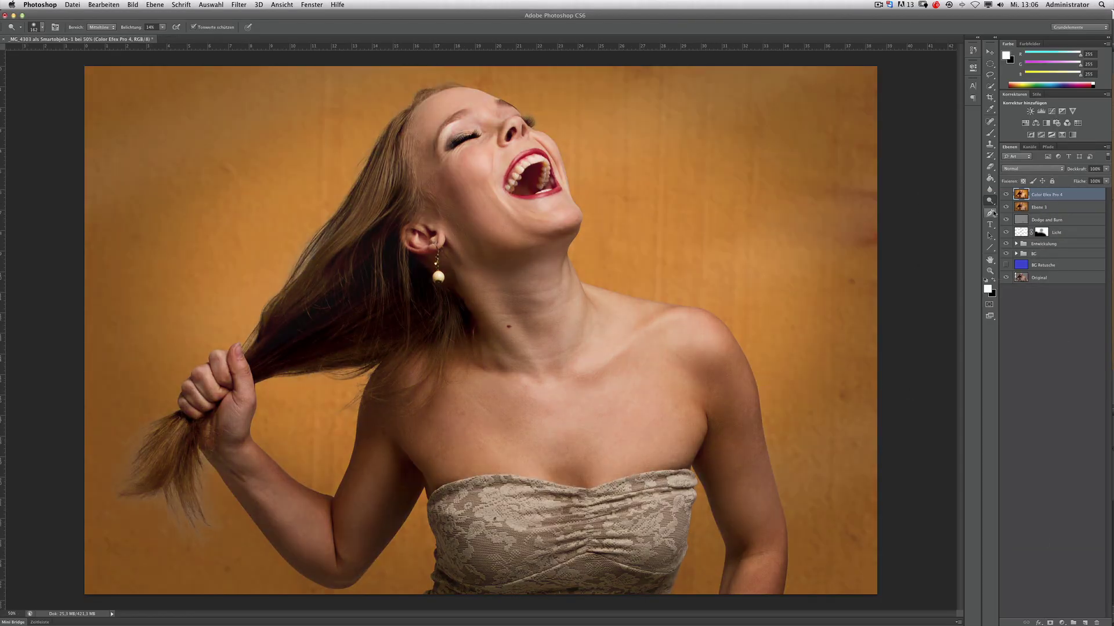
click(1006, 194)
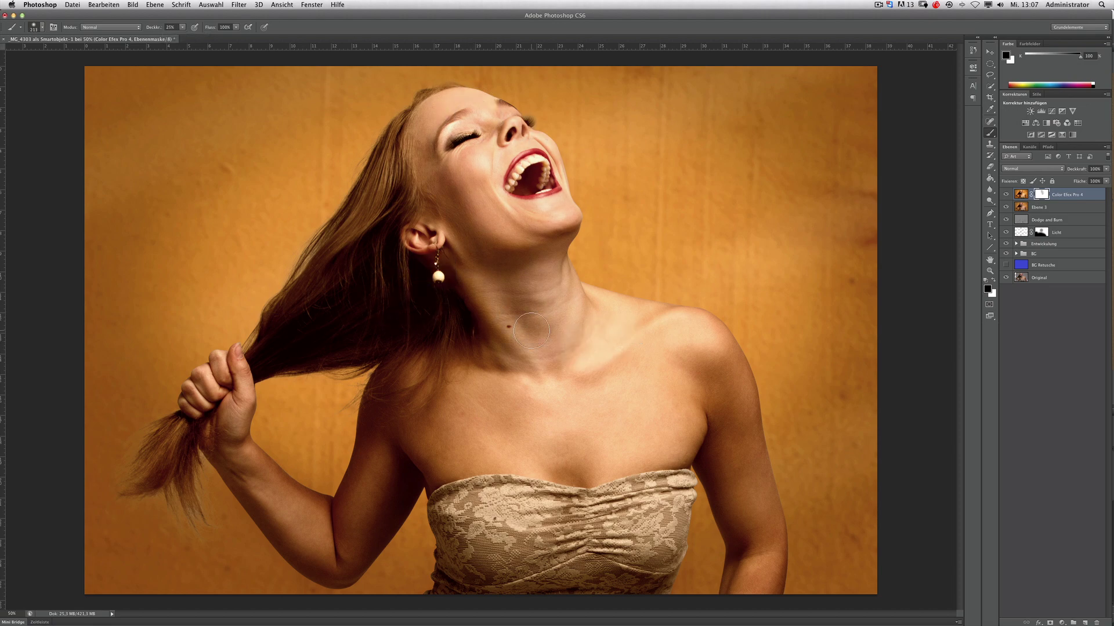
key(ctrl+plus)
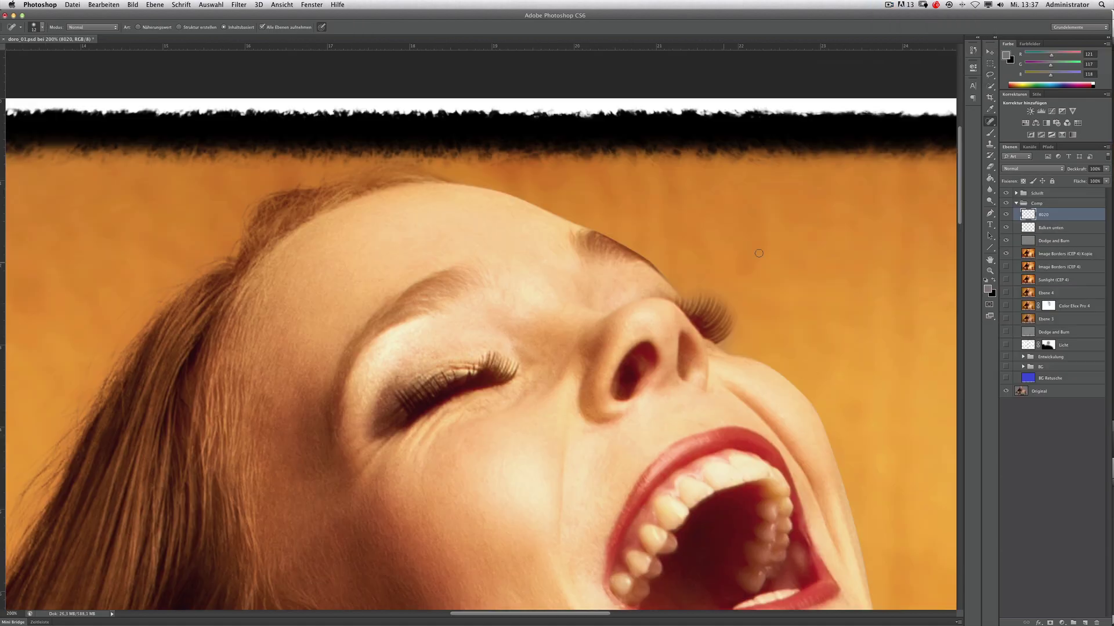
scroll(401, 406, down, 5)
scroll(368, 475, right, 5)
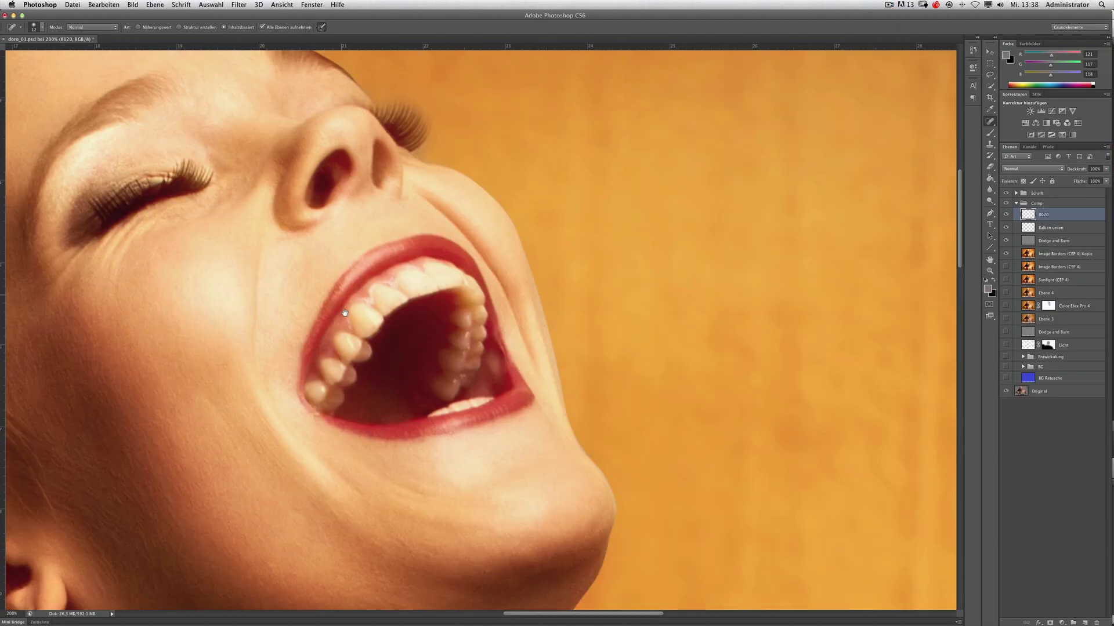
scroll(406, 319, up, 2)
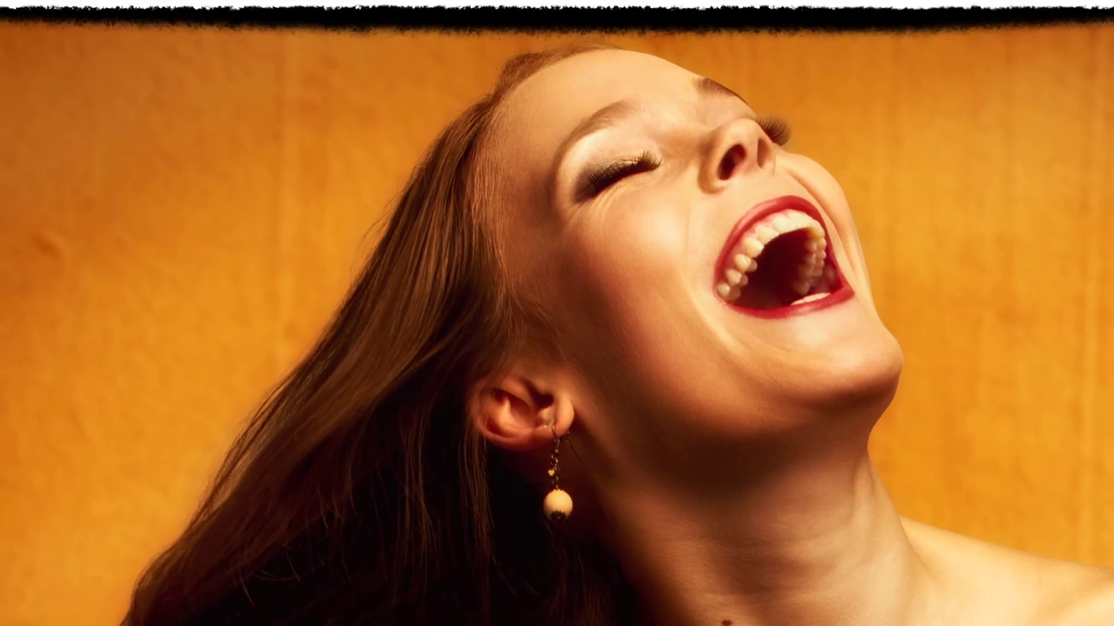